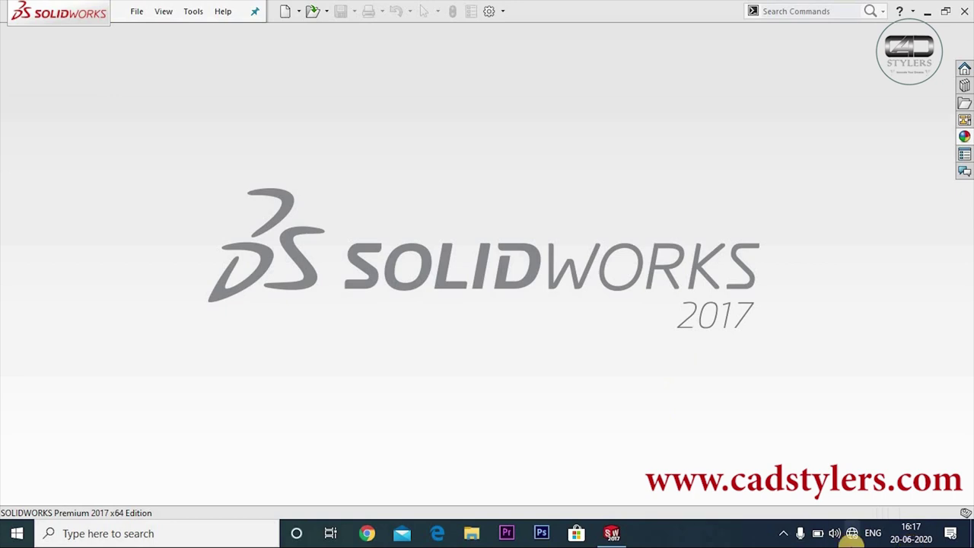
- Create a new blank Part document, Part1, from the New SOLIDWORKS Document dialog
left_click(138, 14)
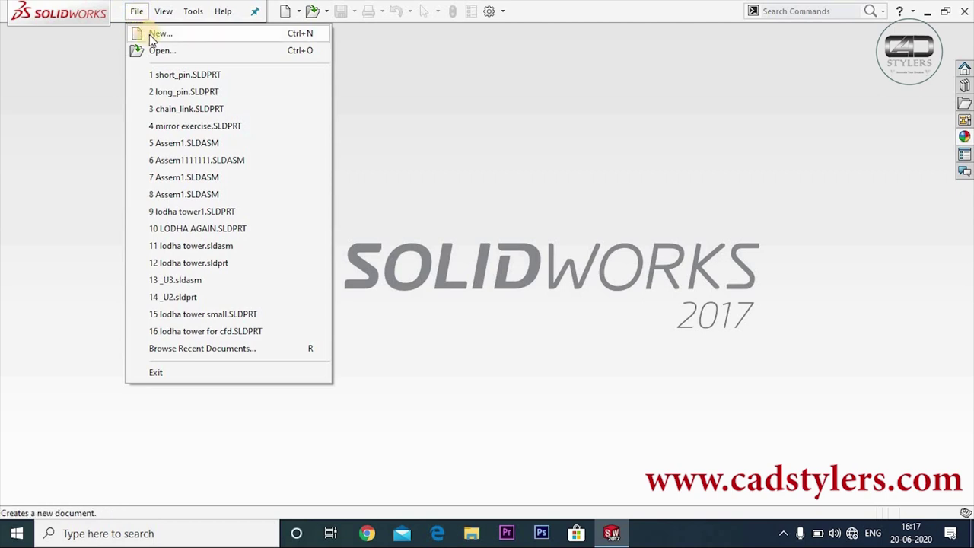
left_click(149, 34)
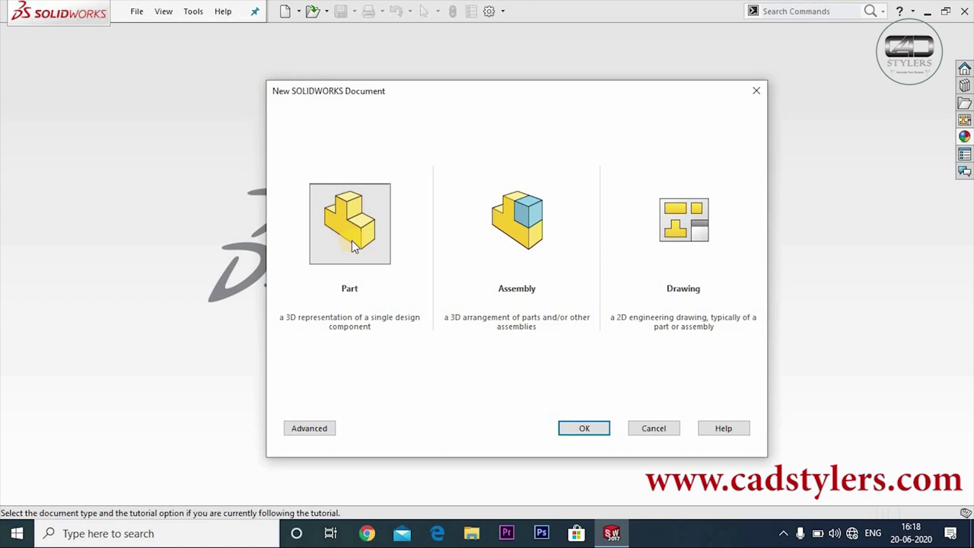
left_click(578, 426)
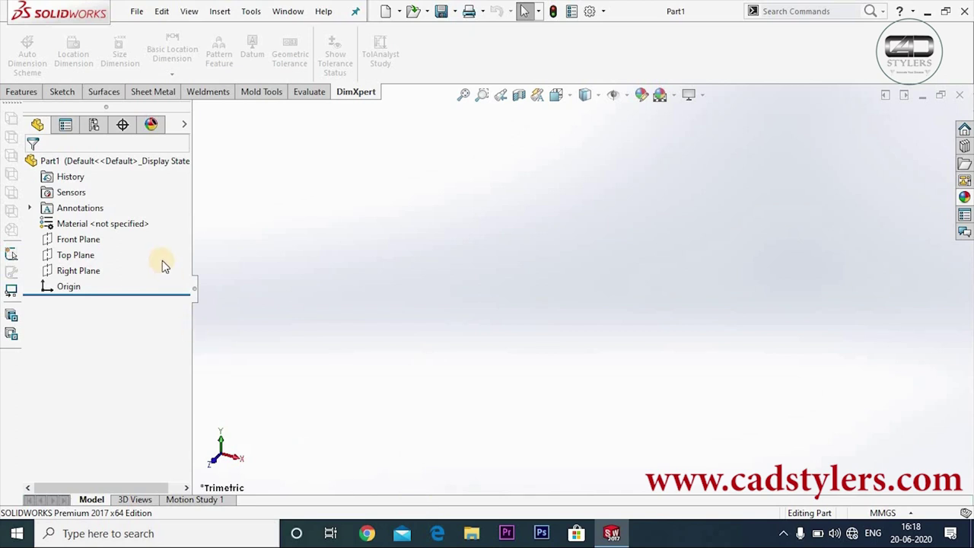
- Browse the Sketch, Features, Surfaces, Sheet Metal and Weldments toolsets, ending on Evaluate
left_click(62, 92)
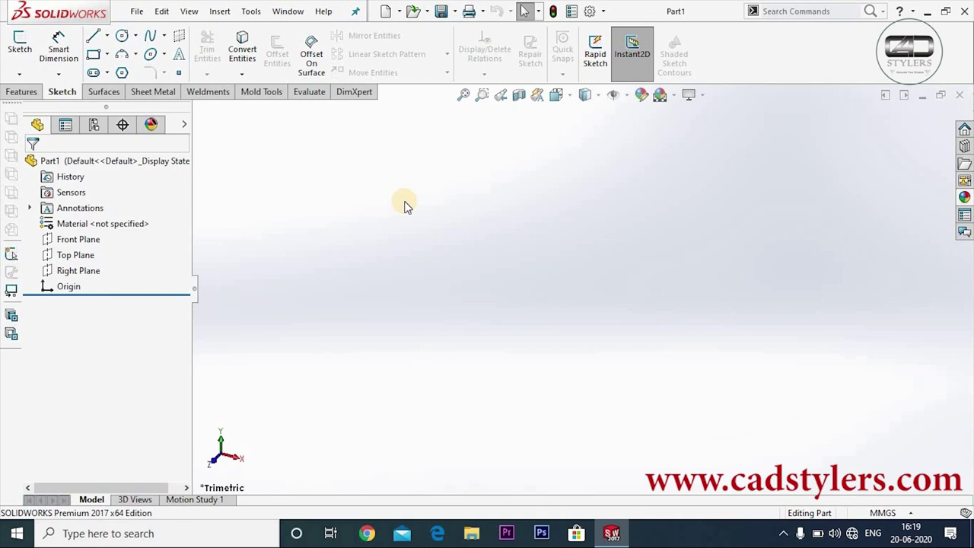
left_click(21, 91)
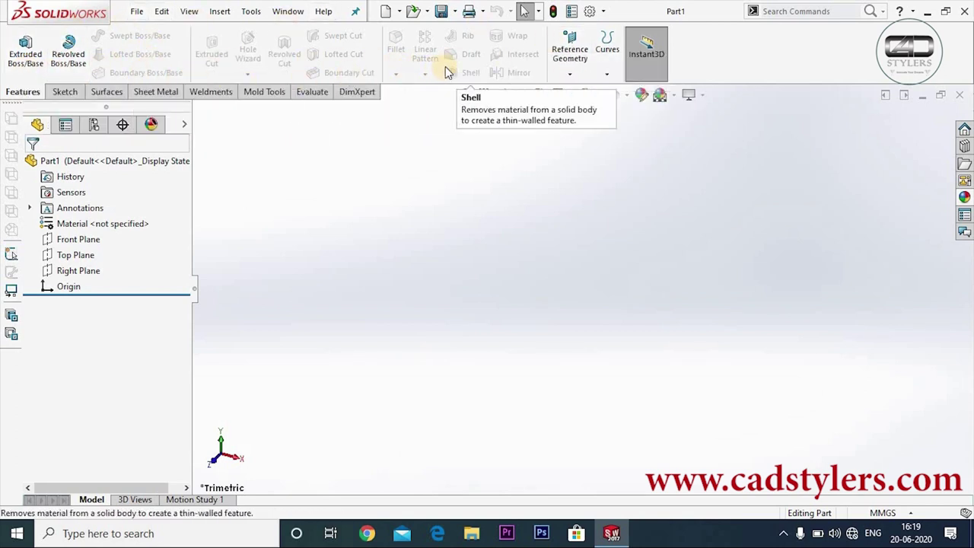
left_click(64, 92)
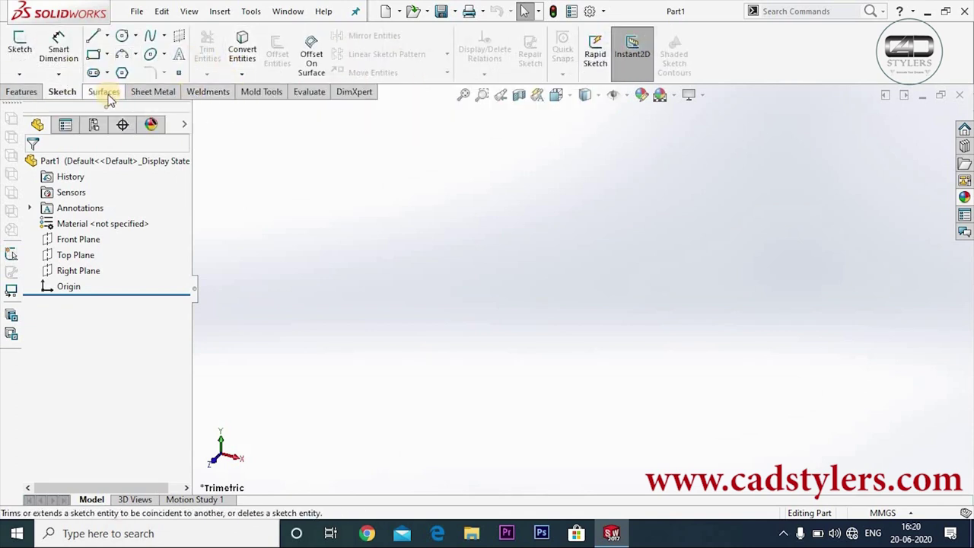
left_click(106, 94)
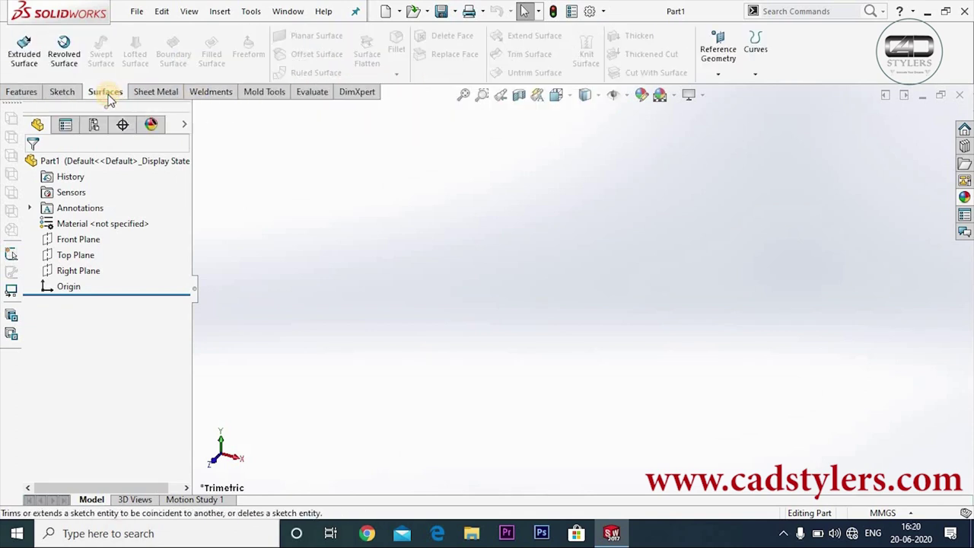
left_click(156, 93)
left_click(208, 95)
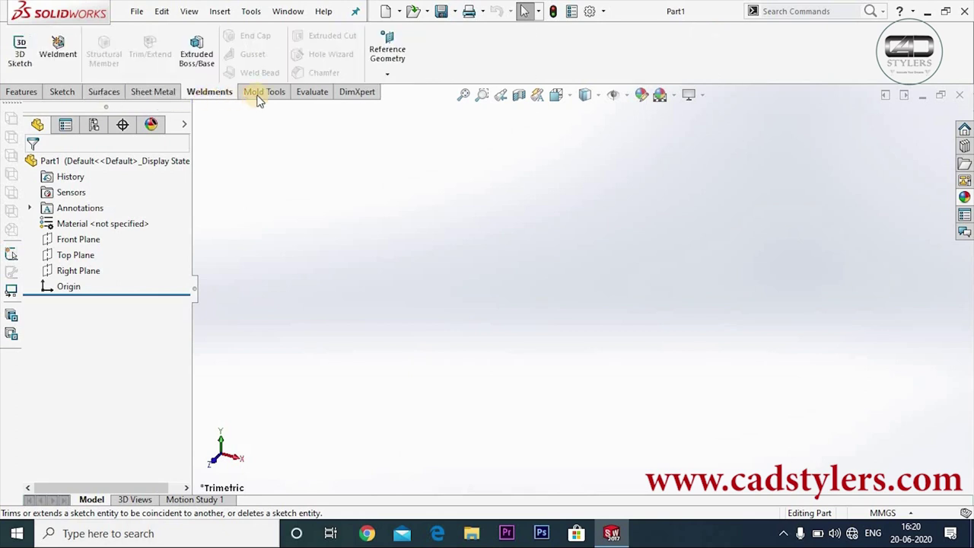
left_click(318, 100)
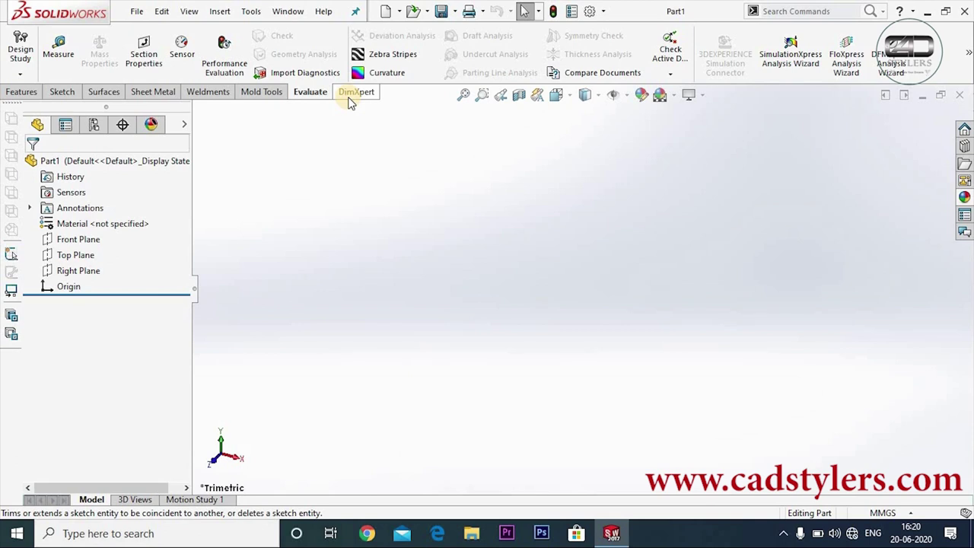
- Display the DimXpert tab's dimensioning tools in the CommandManager
left_click(352, 99)
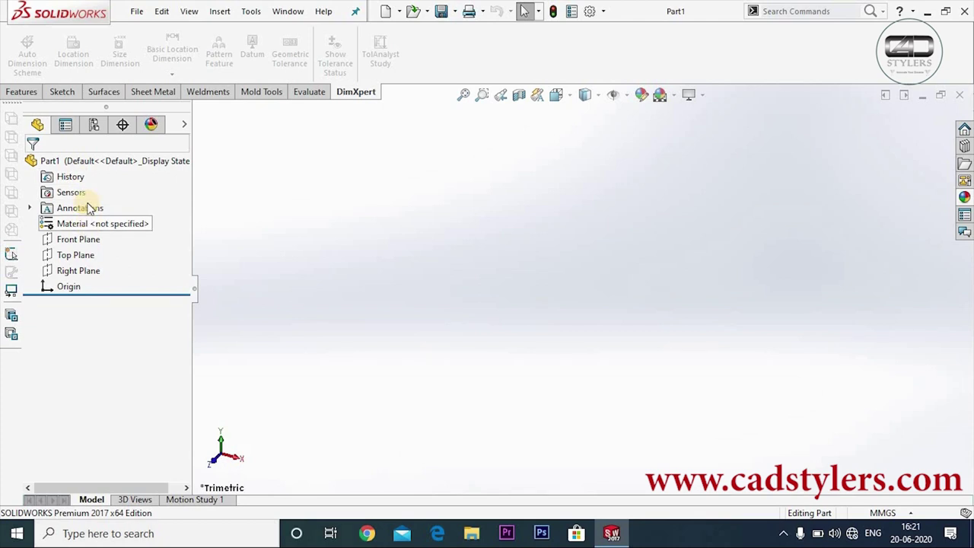
left_click(87, 241)
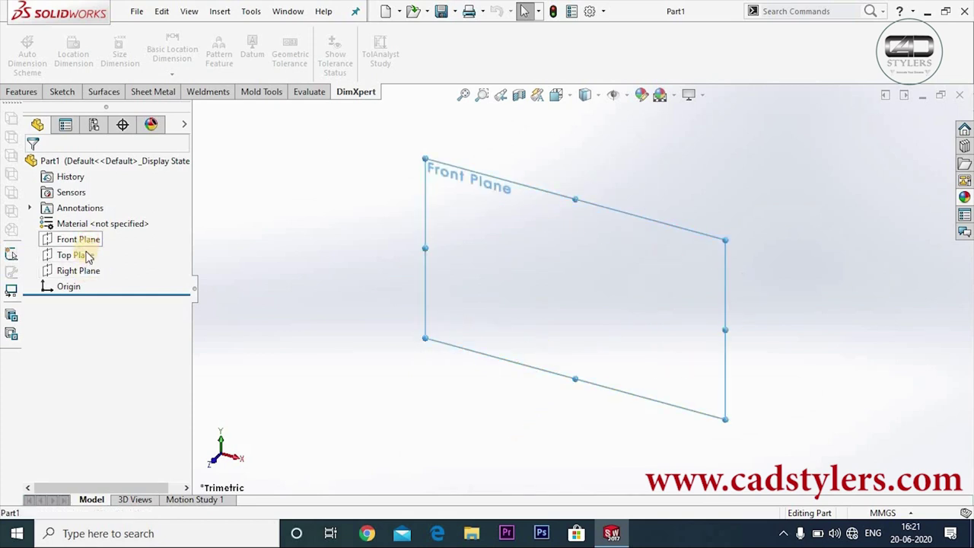
left_click(82, 255)
left_click(86, 276)
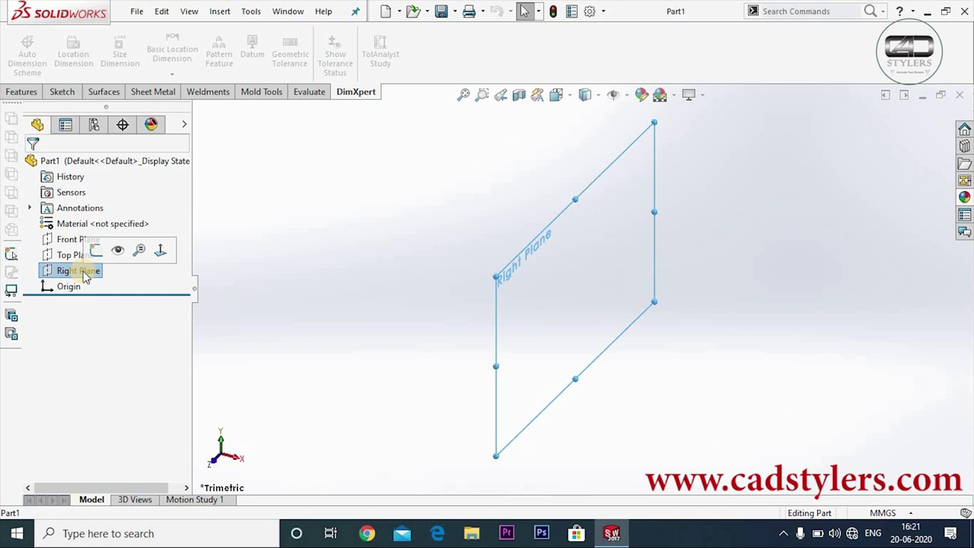
left_click(70, 286)
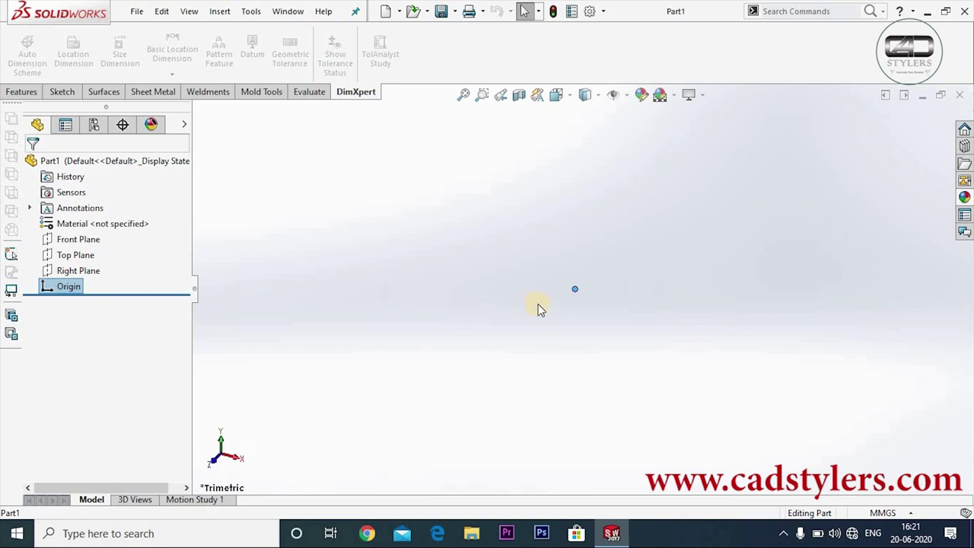
left_click(83, 242)
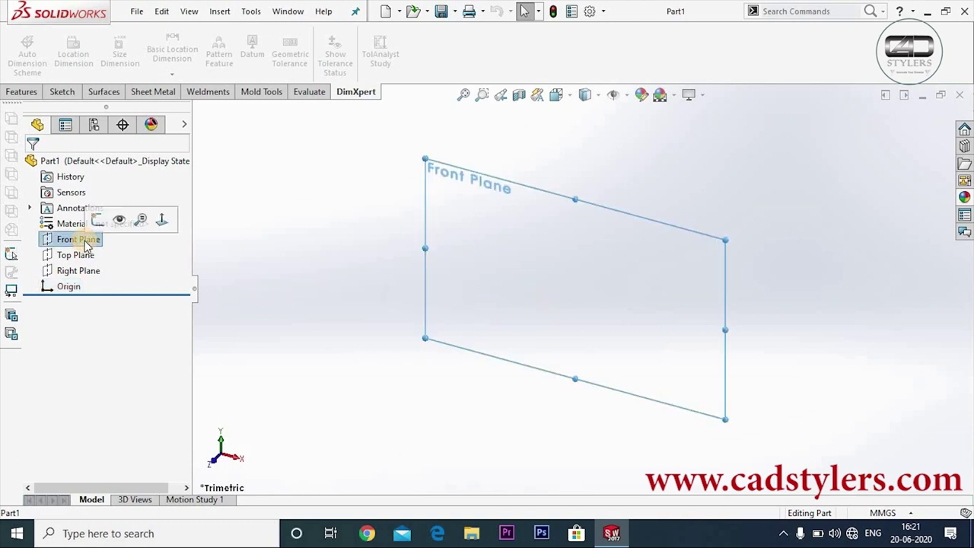
left_click(119, 220)
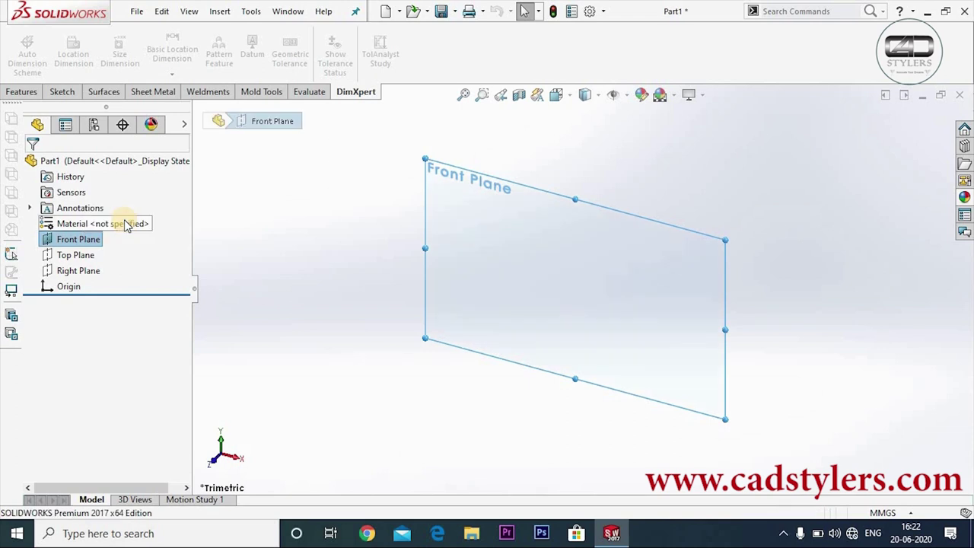
left_click(89, 241)
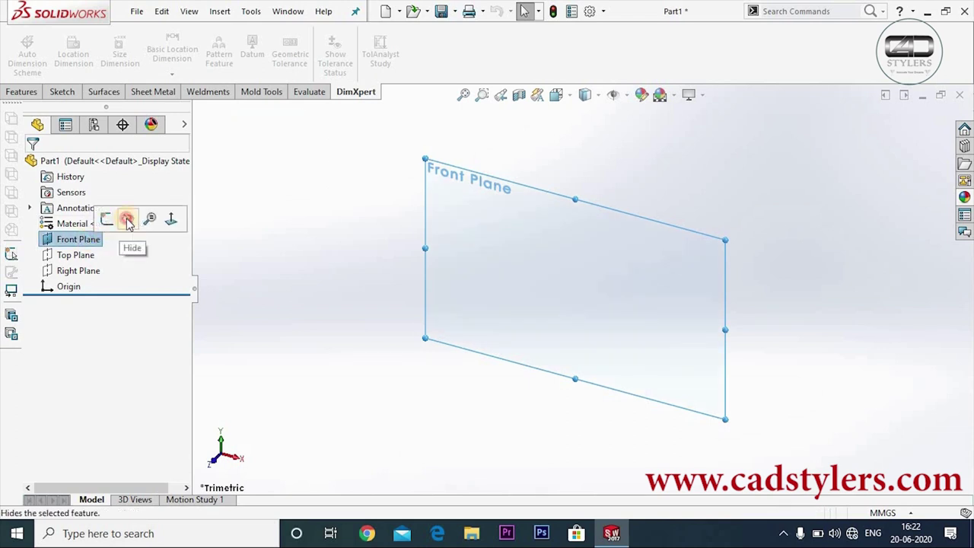
left_click(127, 220)
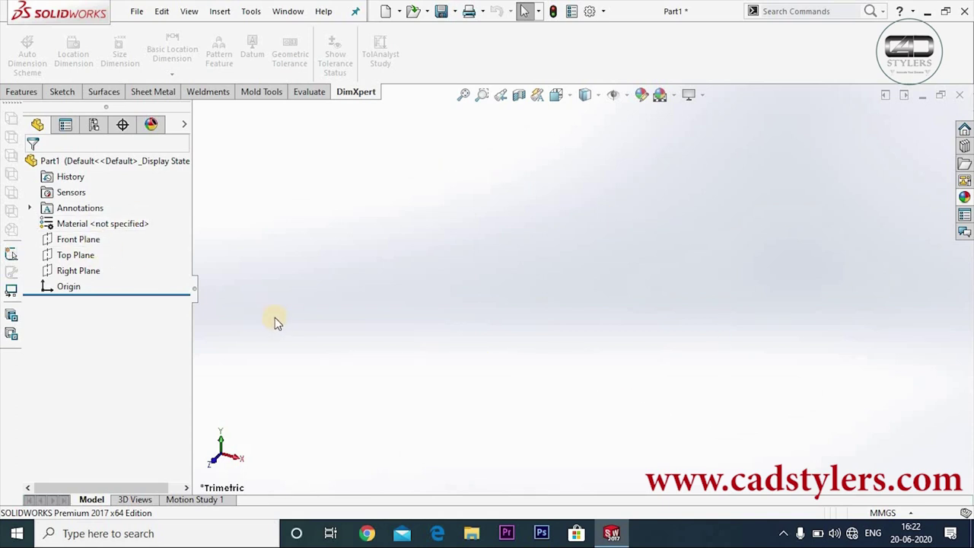
left_click(94, 241)
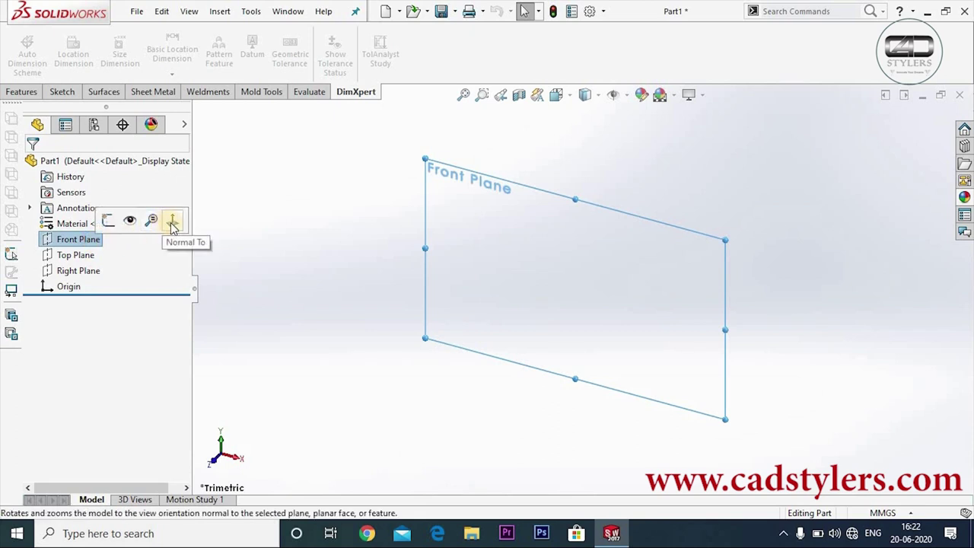
key("Escape")
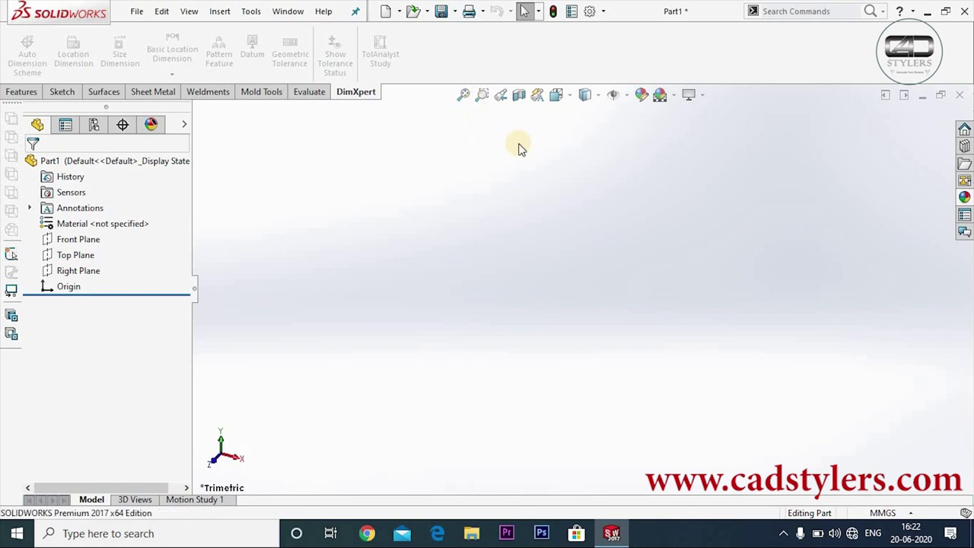
- Switch the view orientation to Trimetric
left_click(499, 102)
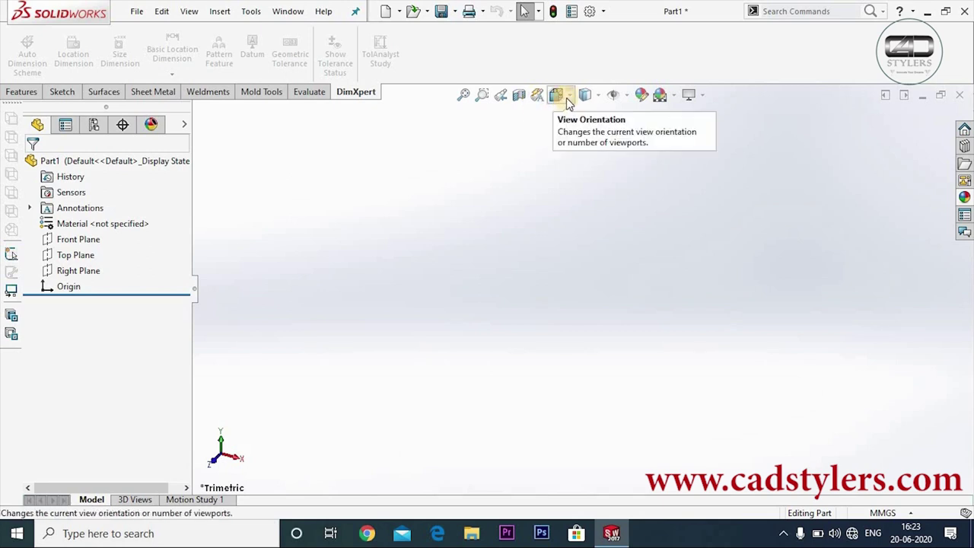
left_click(566, 98)
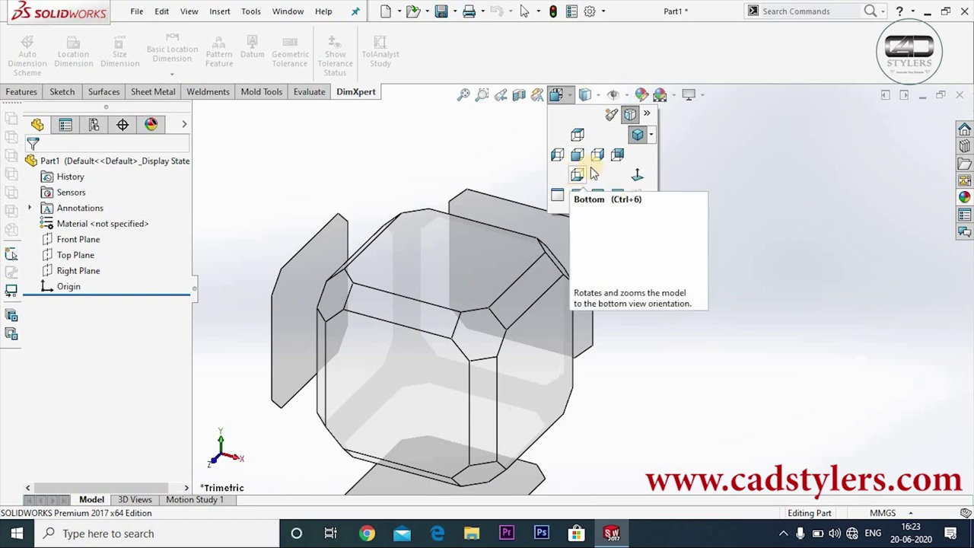
left_click(651, 135)
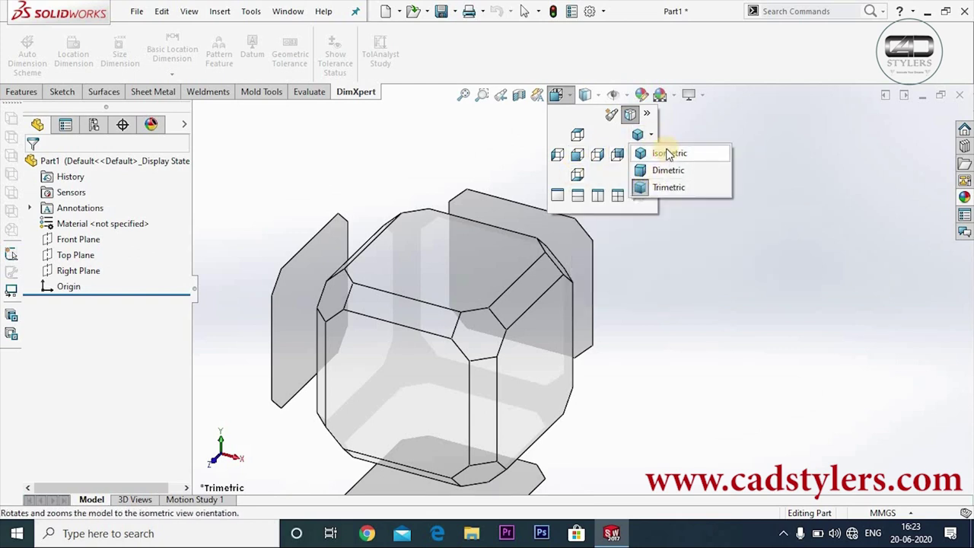
left_click(665, 190)
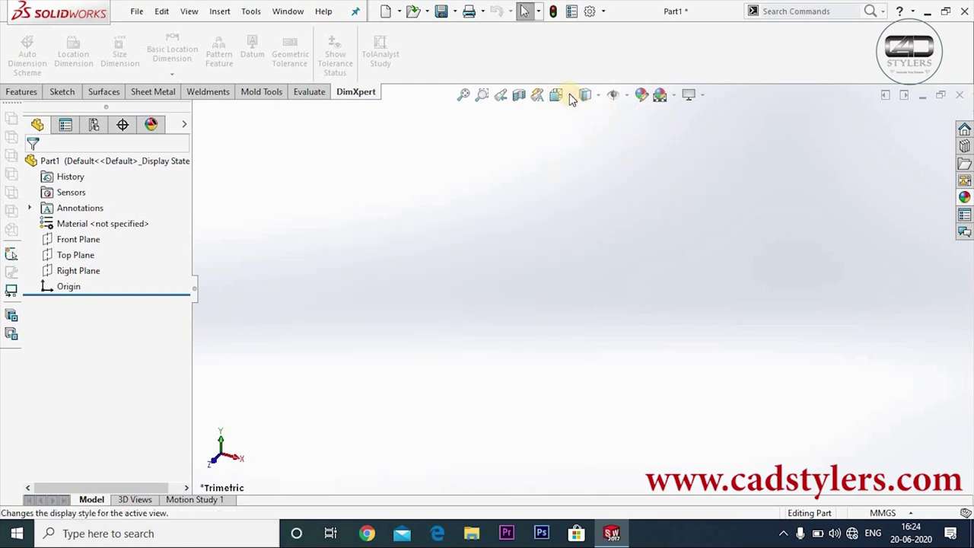
- Split the view into four panes, then return to a single Front viewport
left_click(569, 94)
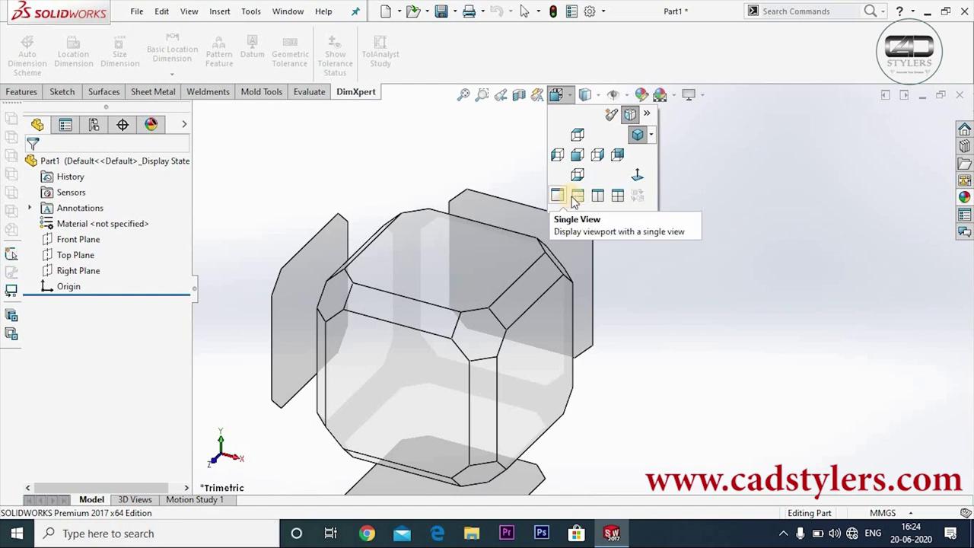
left_click(617, 199)
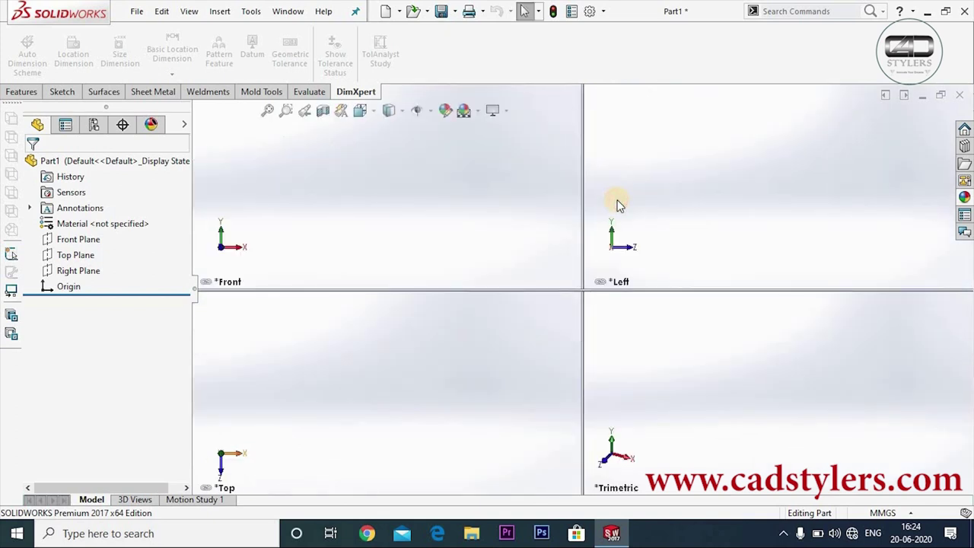
left_click(400, 115)
left_click(391, 130)
left_click(370, 113)
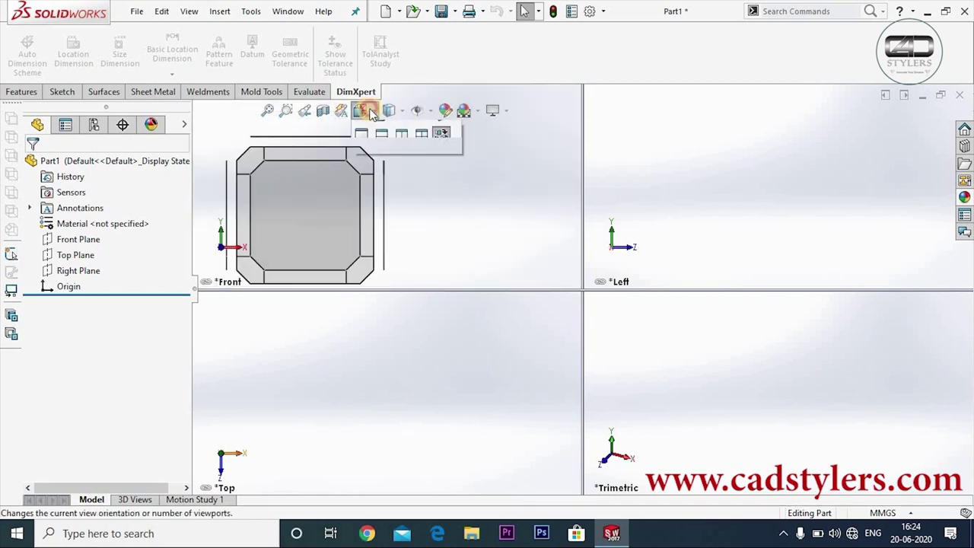
left_click(364, 211)
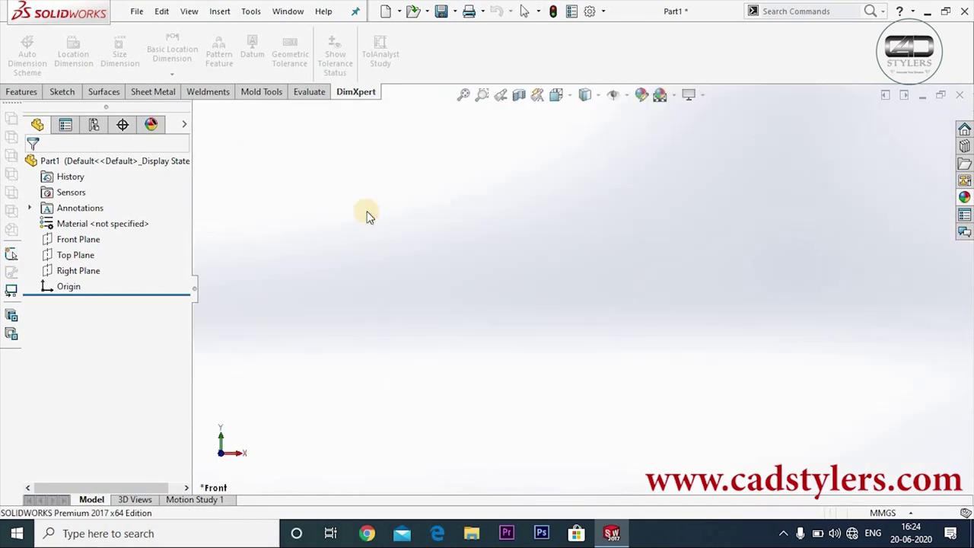
left_click(587, 95)
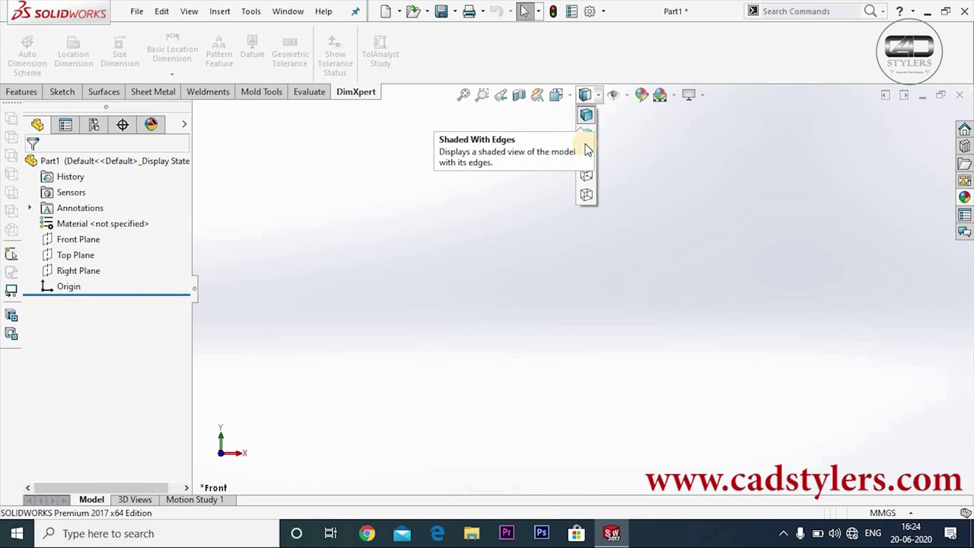
left_click(614, 94)
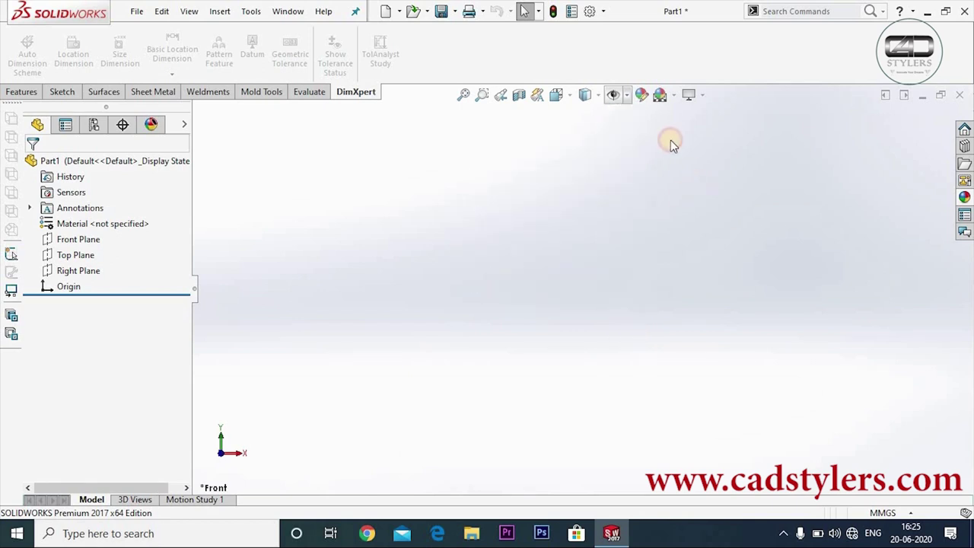
- Open the color appearance editor, browse its categories, then cancel without applying a colour
left_click(642, 95)
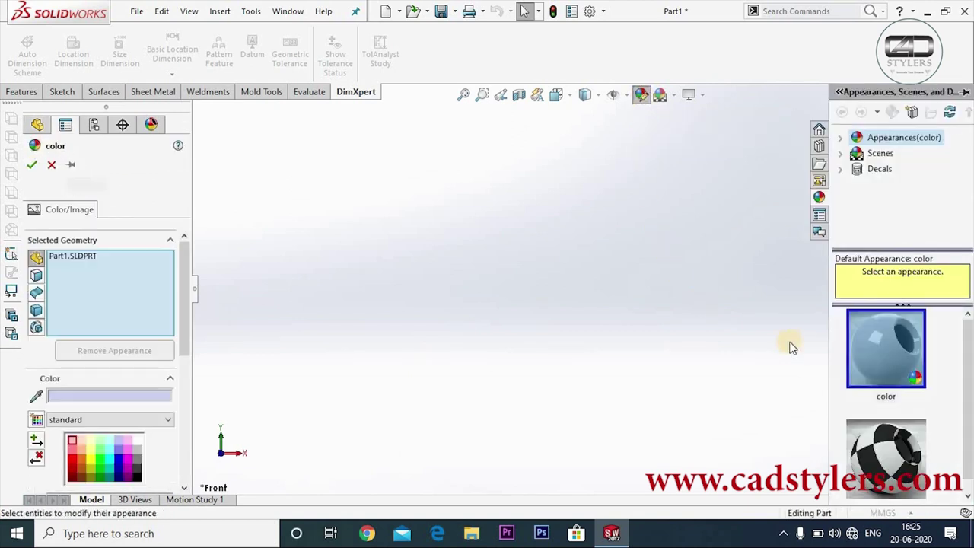
left_click(840, 137)
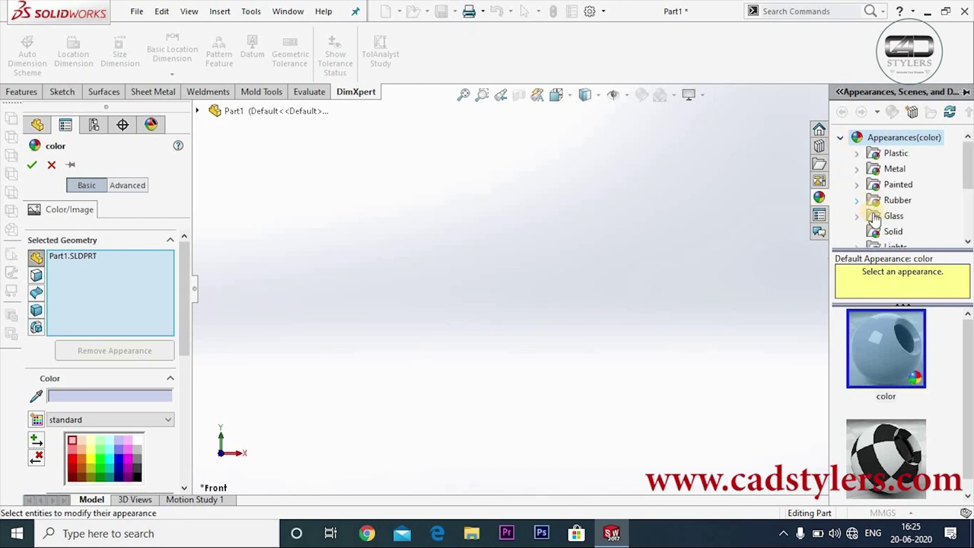
scroll(894, 155, "down", 1)
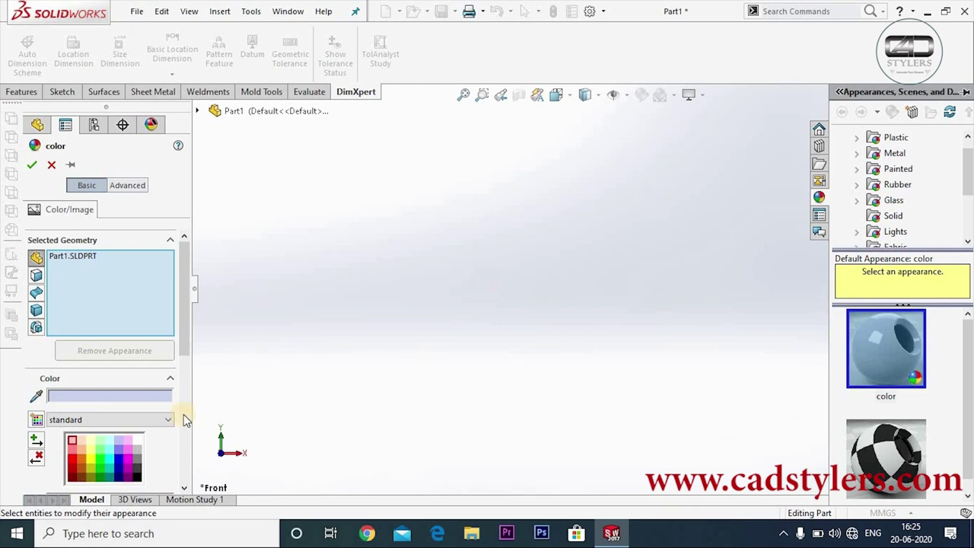
scroll(107, 455, "down", 2)
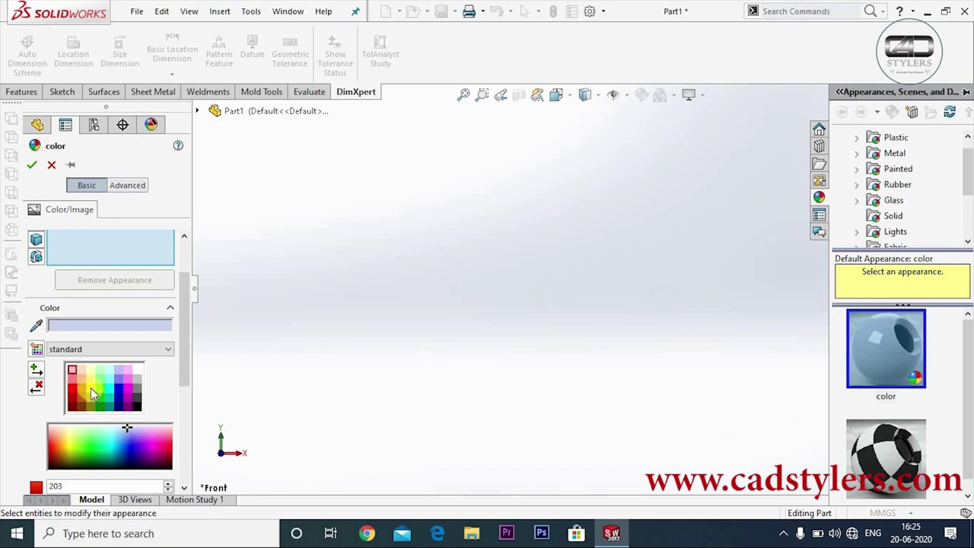
left_click(51, 173)
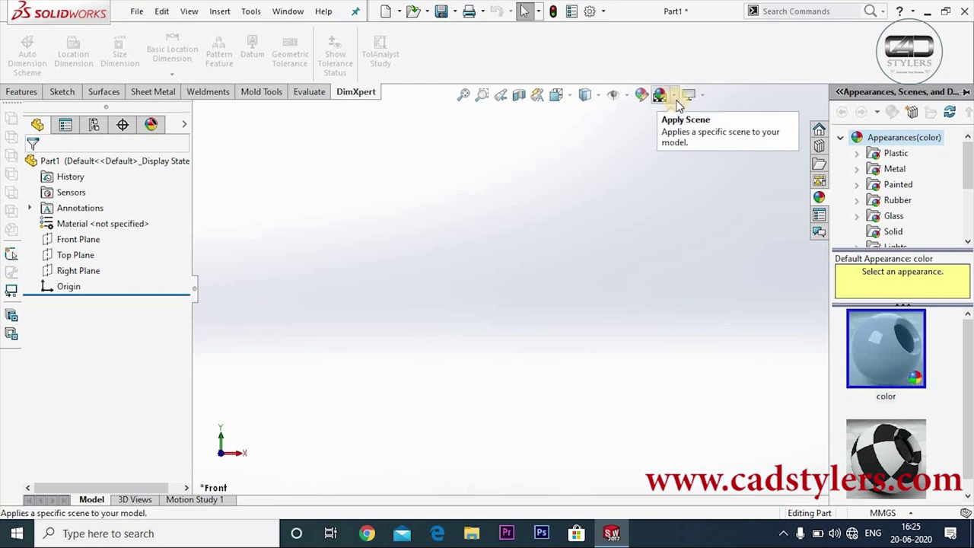
left_click(674, 96)
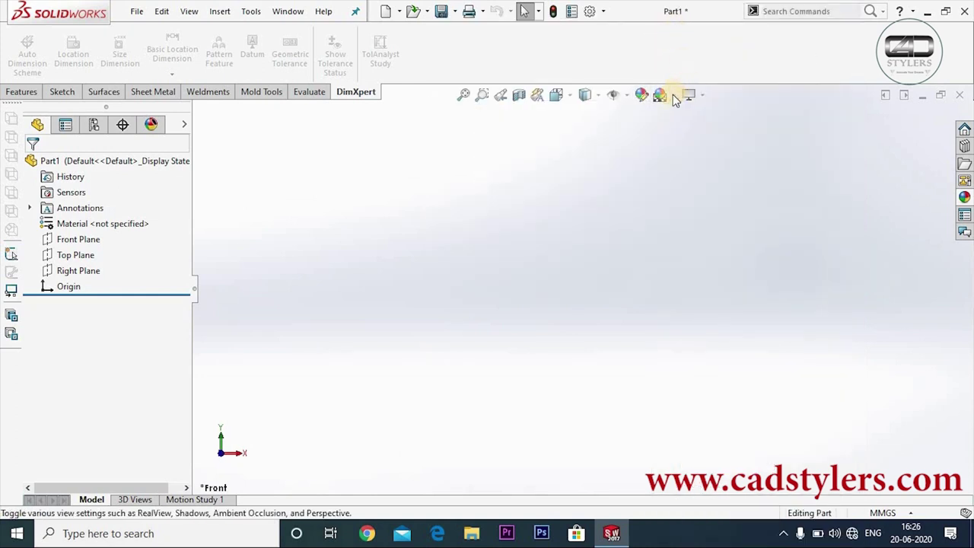
left_click(661, 95)
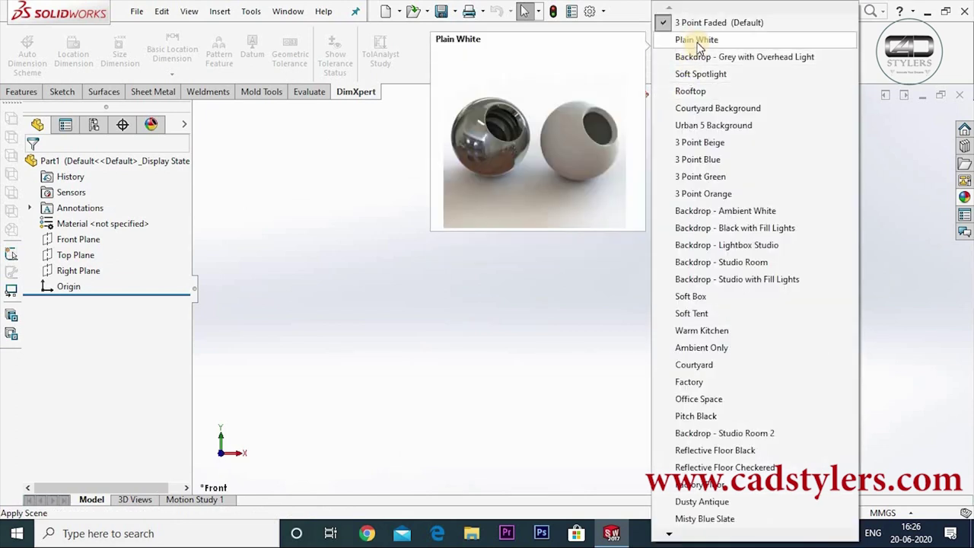
left_click(699, 42)
left_click(662, 94)
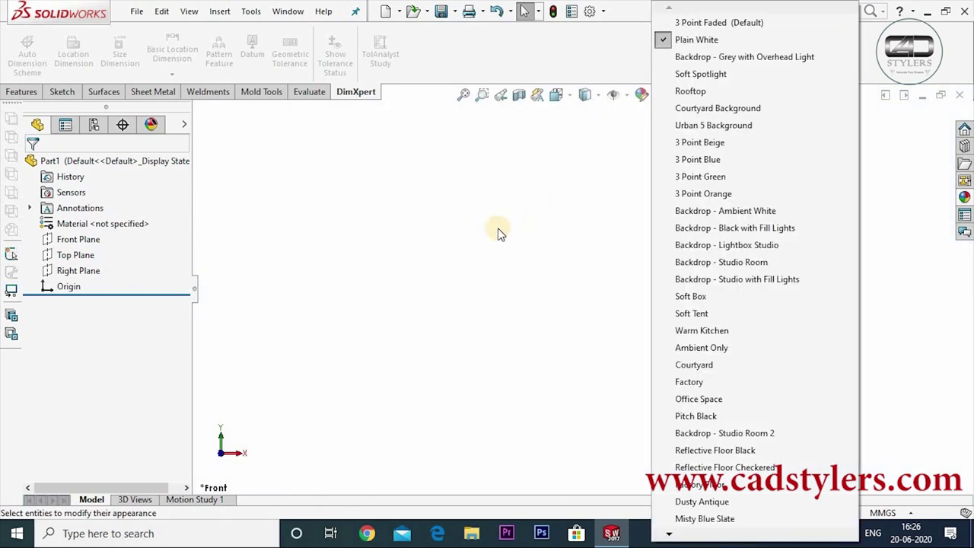
left_click(693, 24)
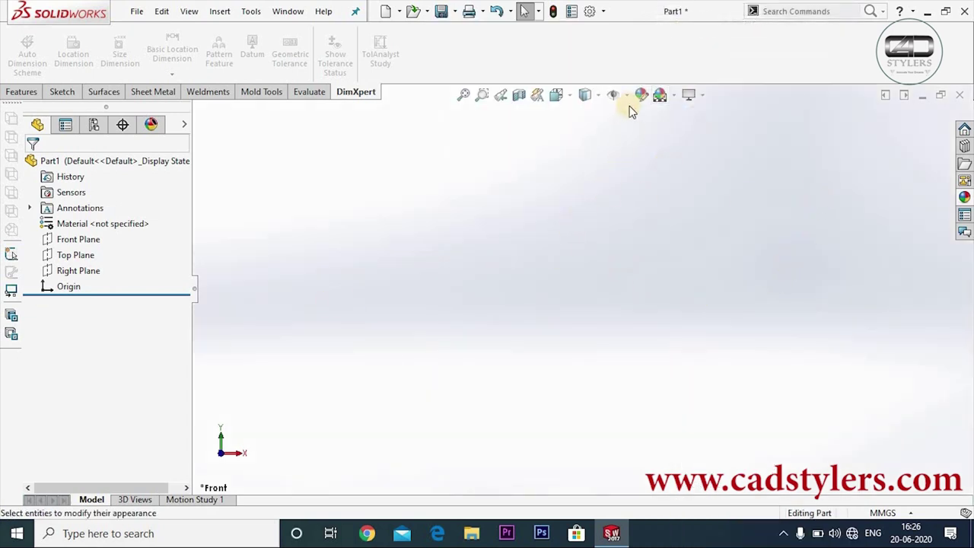
left_click(660, 94)
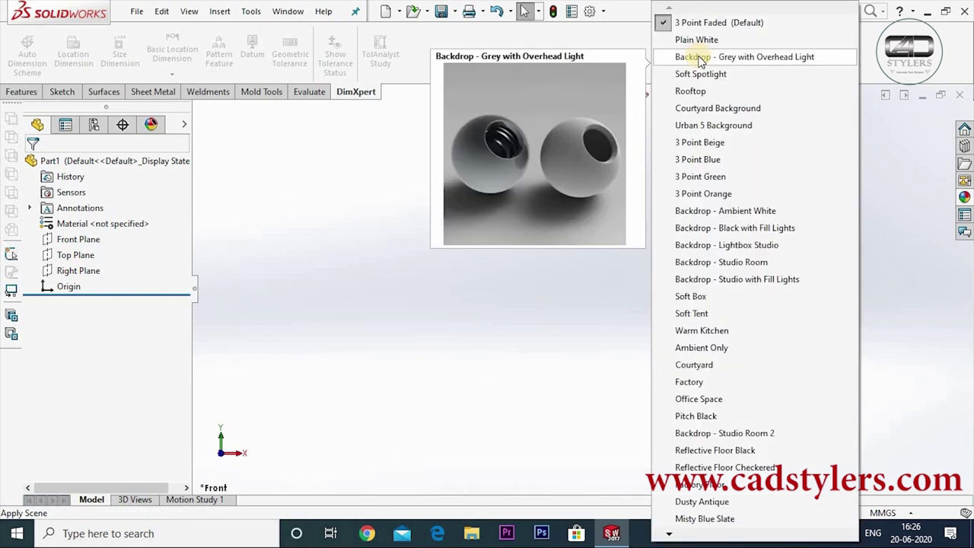
left_click(700, 57)
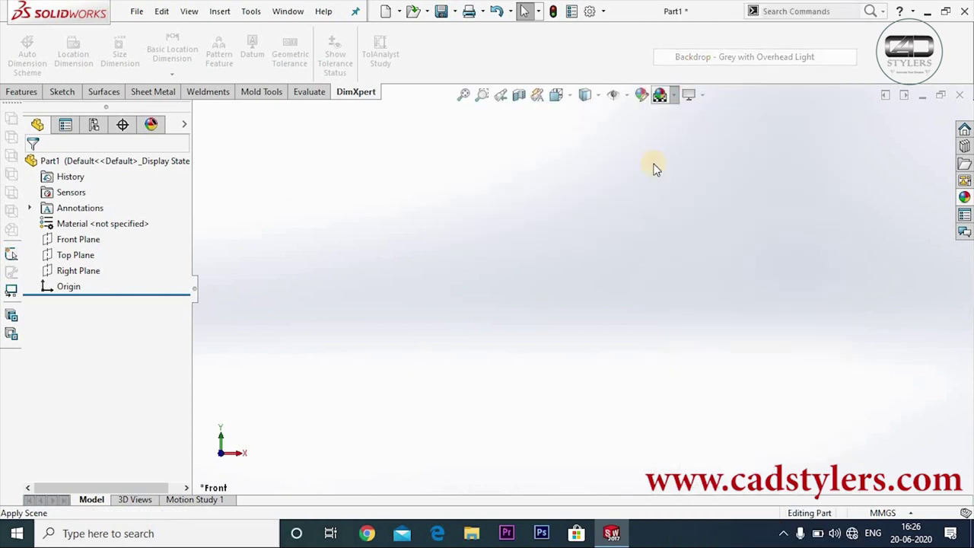
left_click(672, 97)
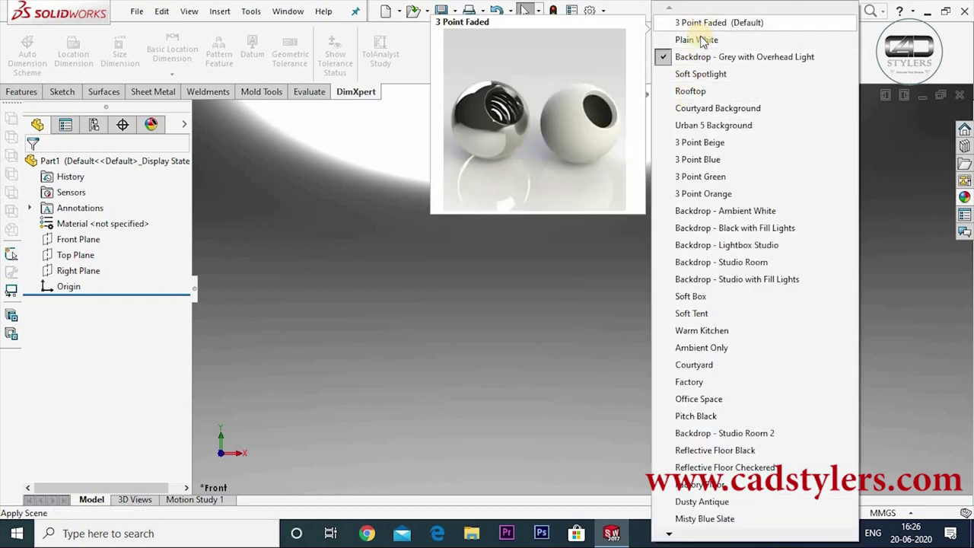
left_click(692, 91)
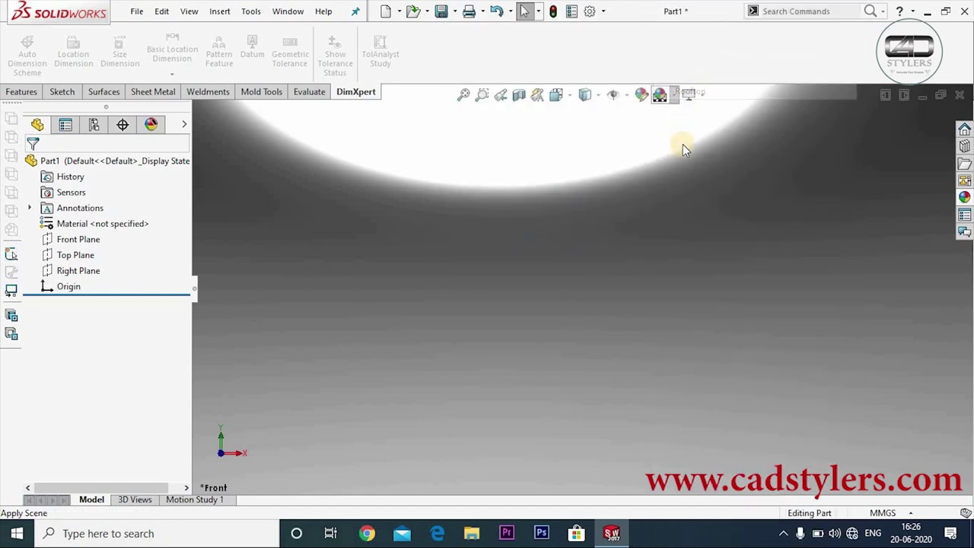
left_click(674, 95)
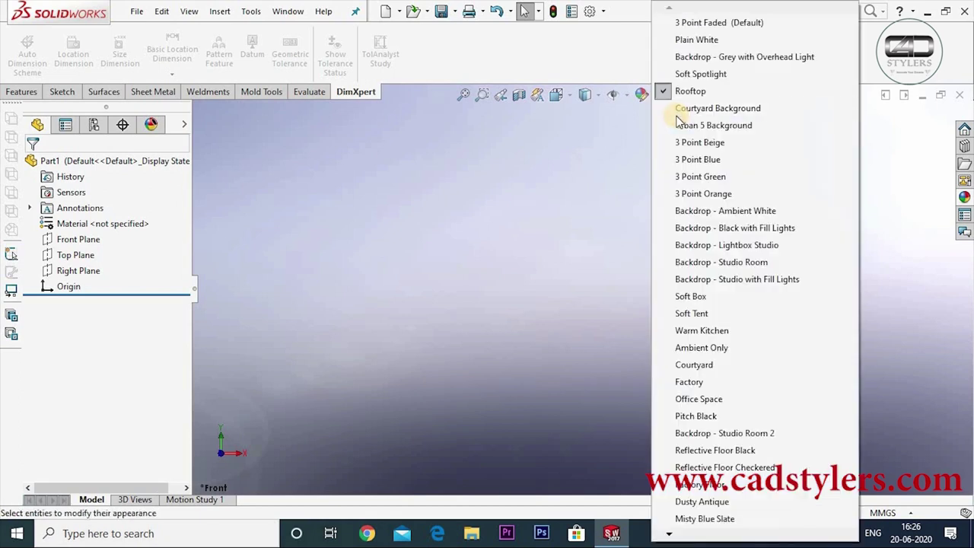
left_click(688, 144)
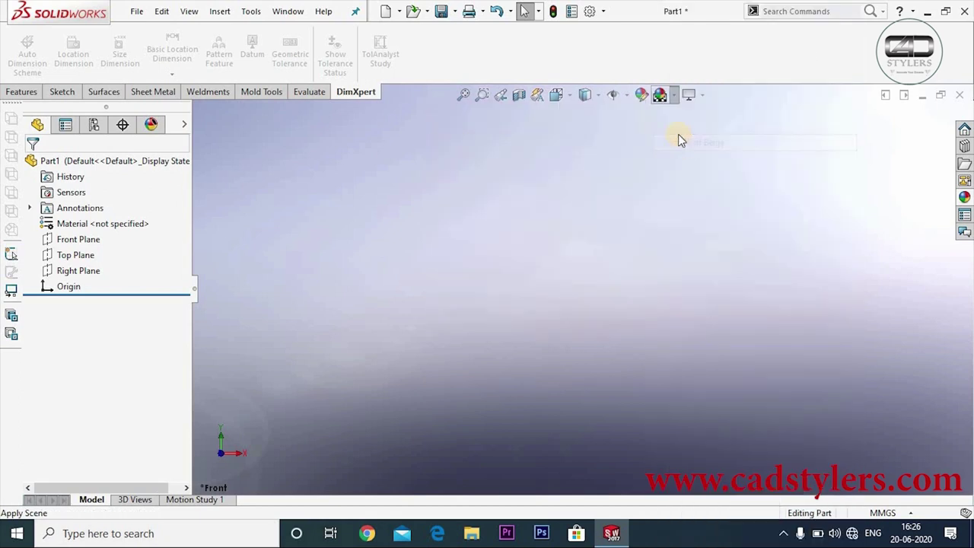
left_click(675, 96)
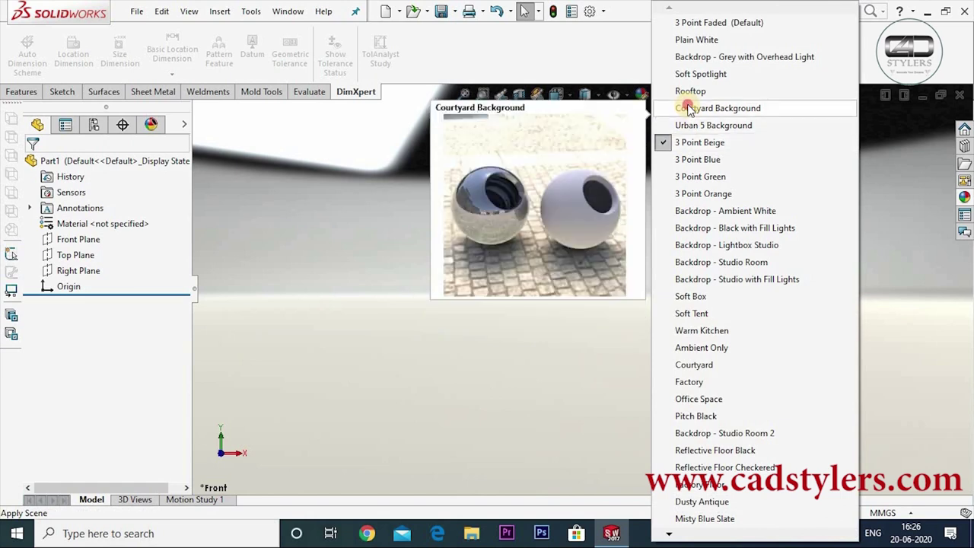
left_click(685, 108)
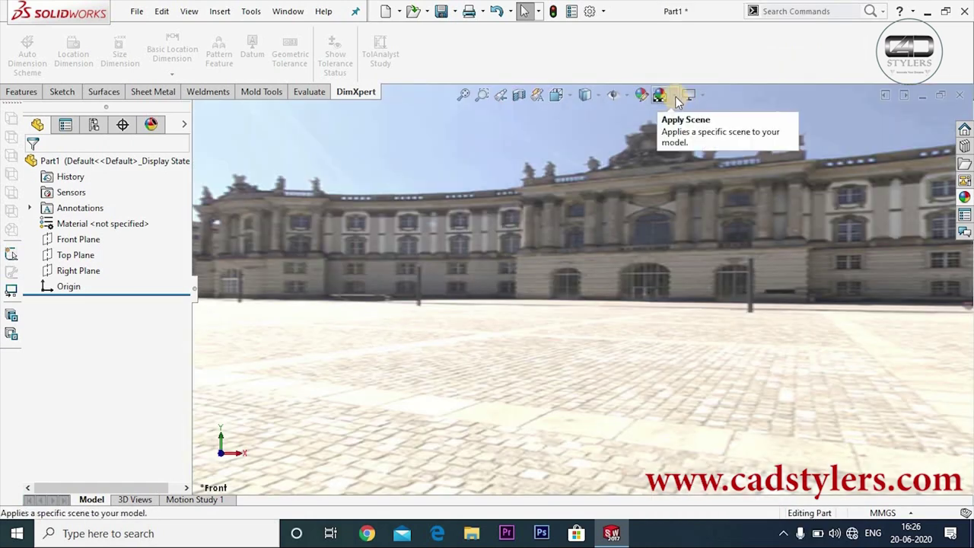
left_click(675, 96)
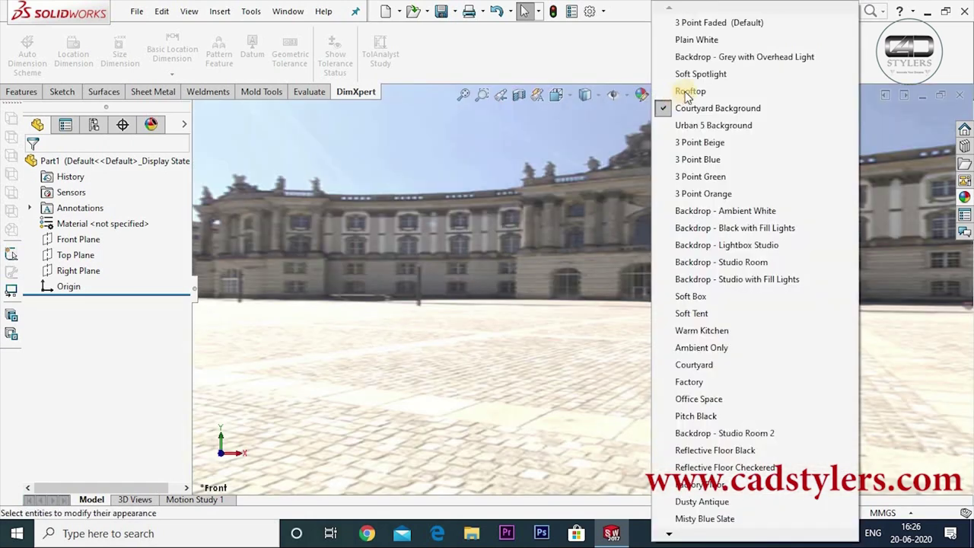
left_click(689, 39)
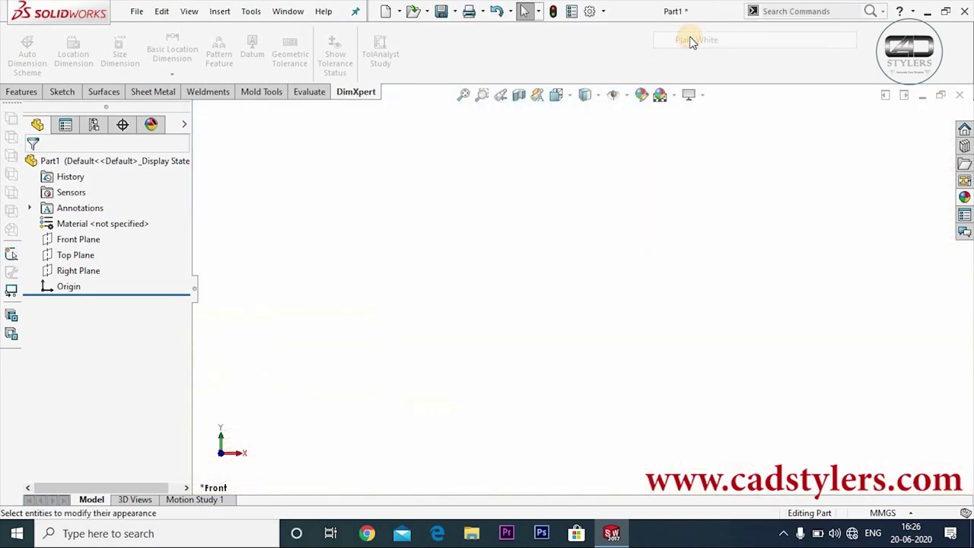
left_click(674, 95)
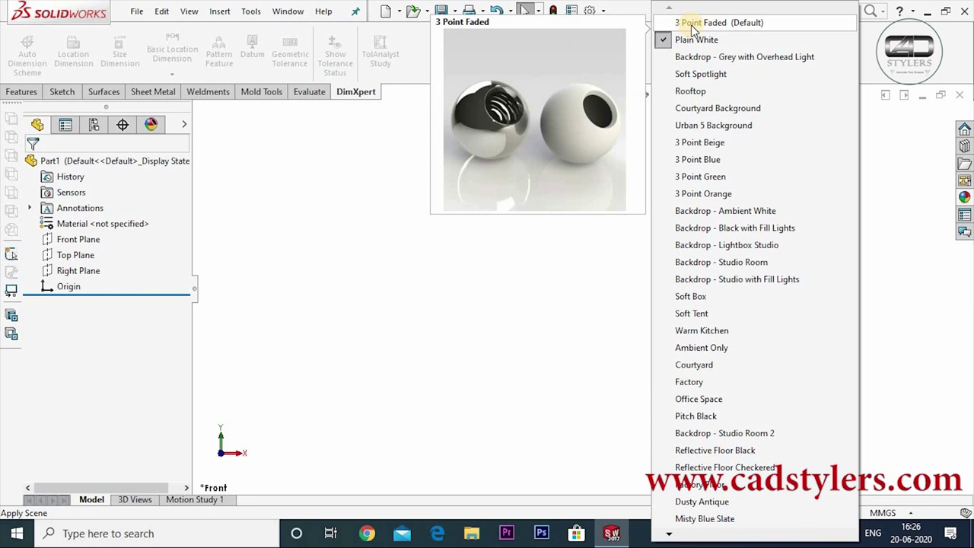
left_click(690, 22)
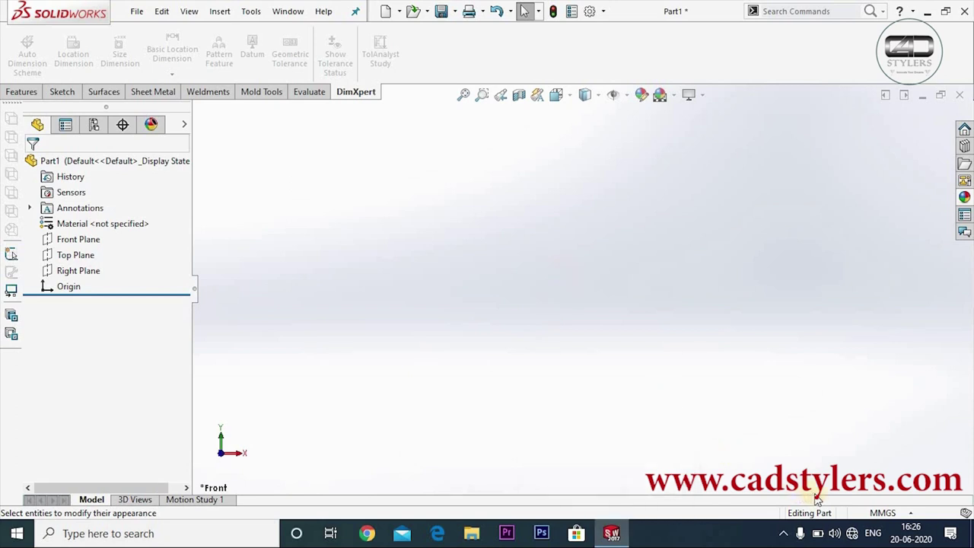
left_click(912, 514)
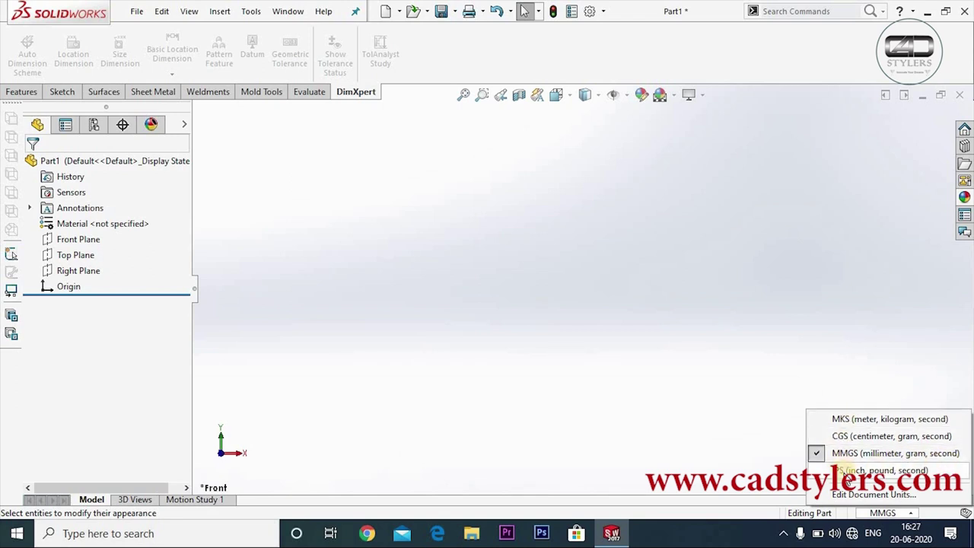
left_click(867, 475)
left_click(911, 513)
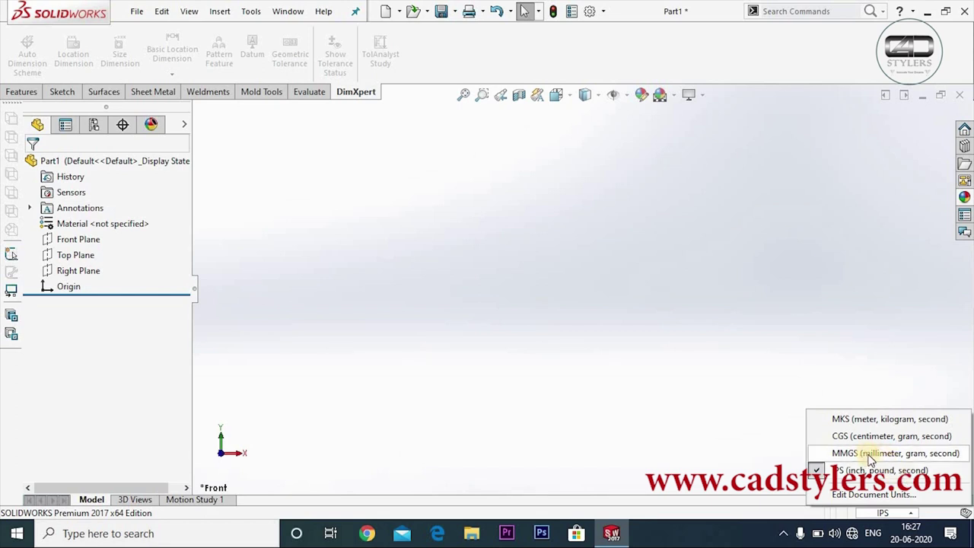
left_click(870, 453)
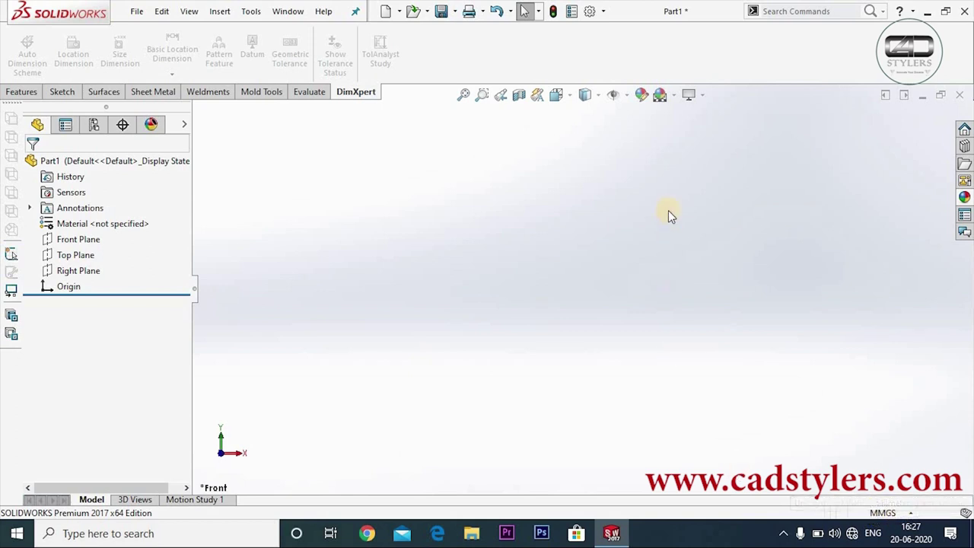
- Check Display grid under Document Properties > Grid/Snap and confirm with OK
left_click(603, 11)
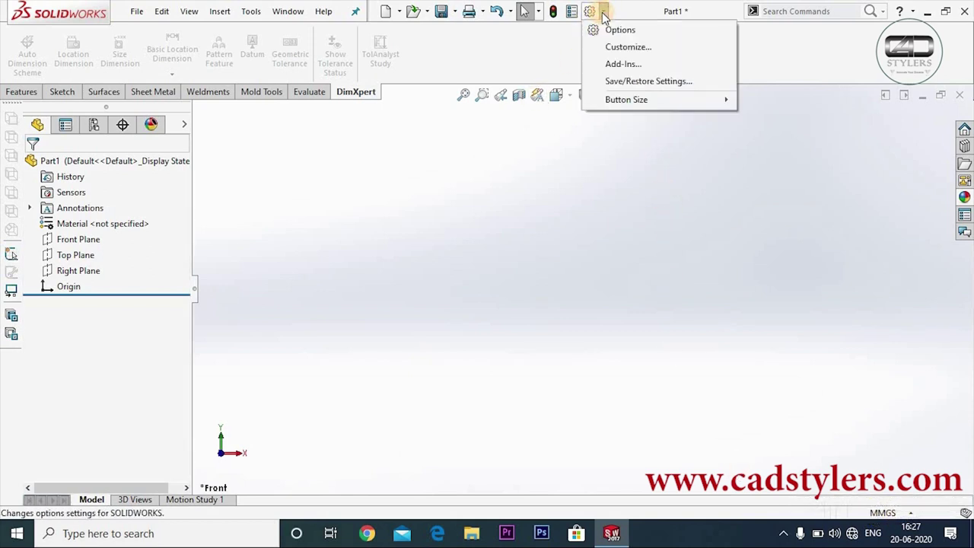
left_click(608, 32)
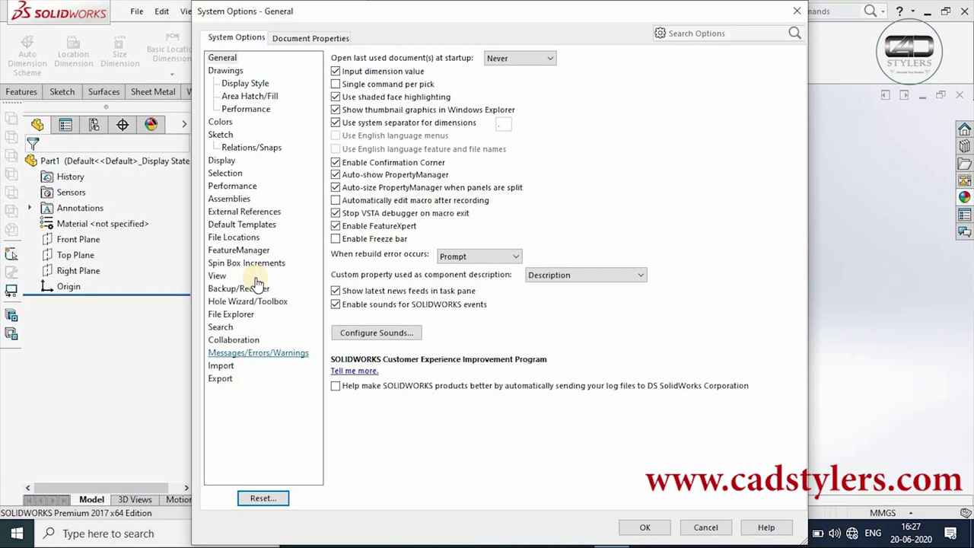
left_click(307, 38)
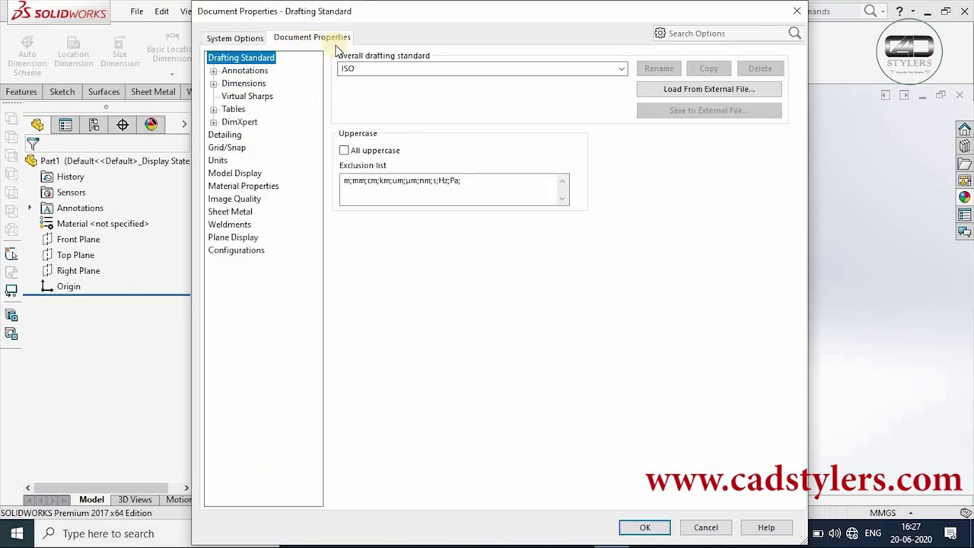
left_click(218, 162)
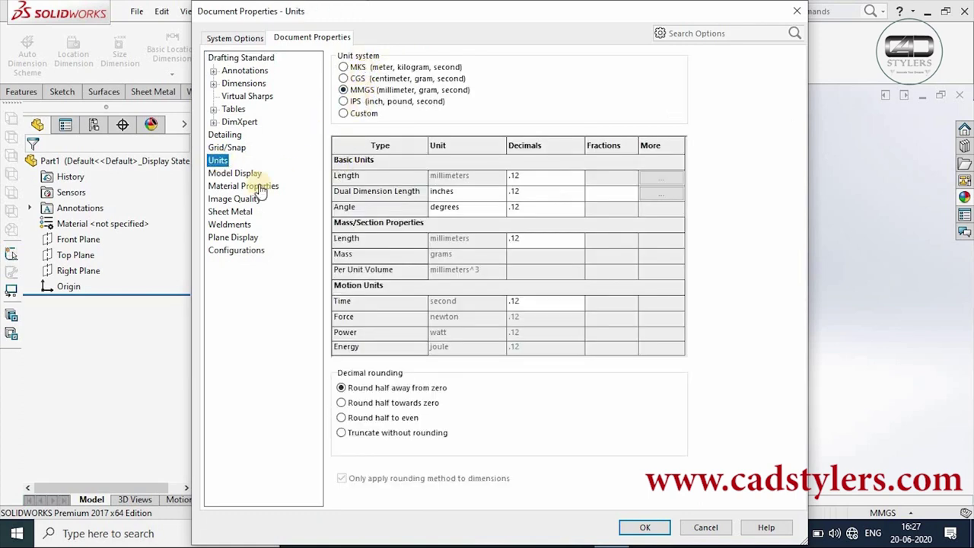
left_click(226, 150)
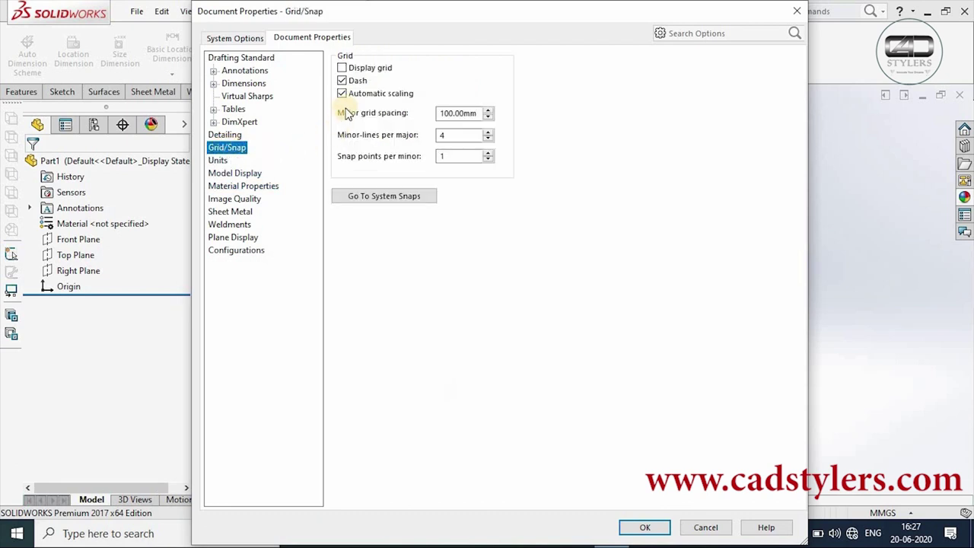
left_click(343, 68)
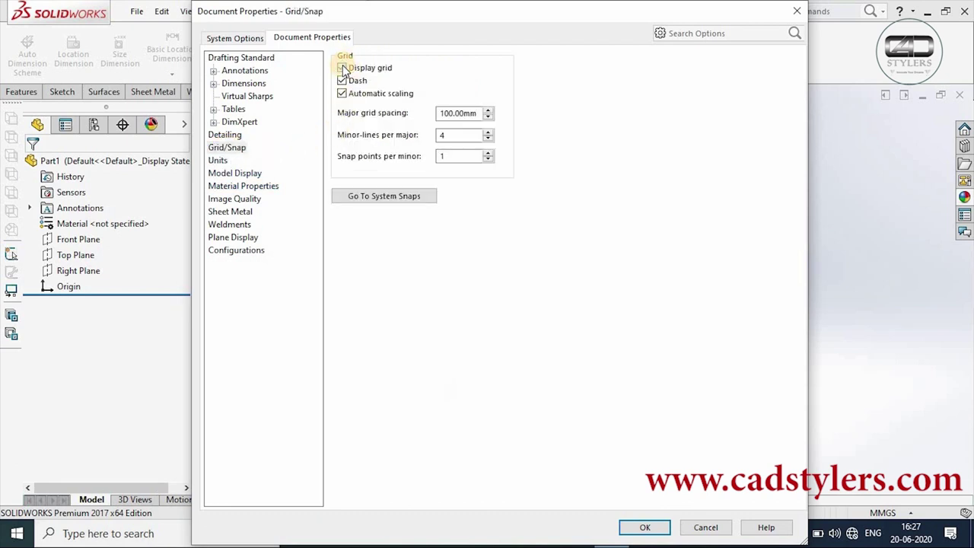
left_click(639, 527)
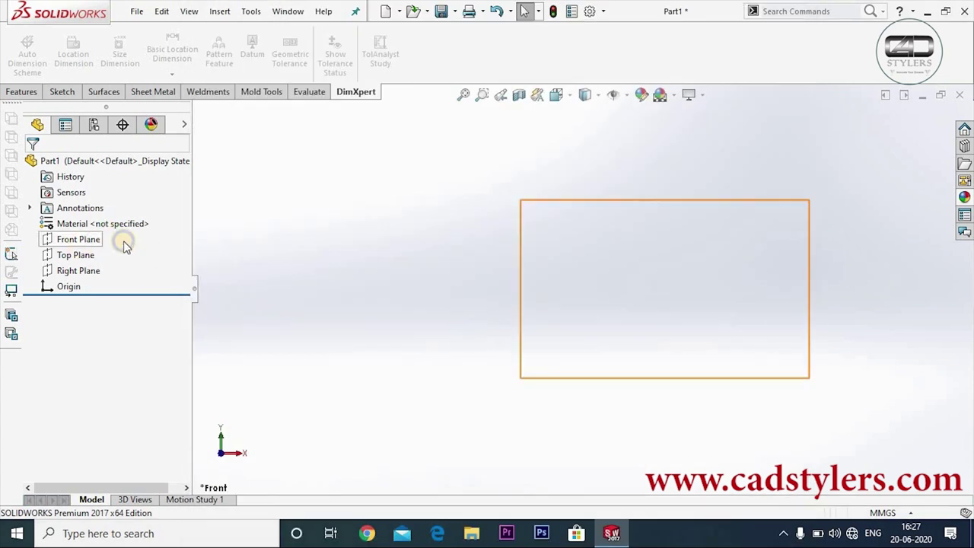
- Start Sketch1 on the Front Plane
right_click(118, 239)
left_click(156, 223)
left_click(62, 91)
- Draw a four-segment open spiral polyline, then discard Sketch1 and exit the sketch
left_click(93, 36)
left_click(518, 288)
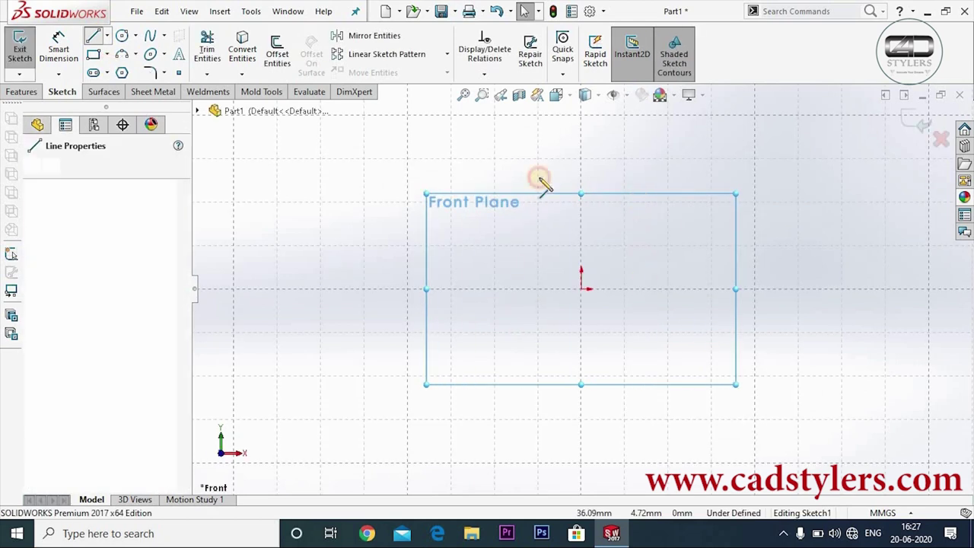
left_click(525, 171)
left_click(389, 309)
left_click(457, 406)
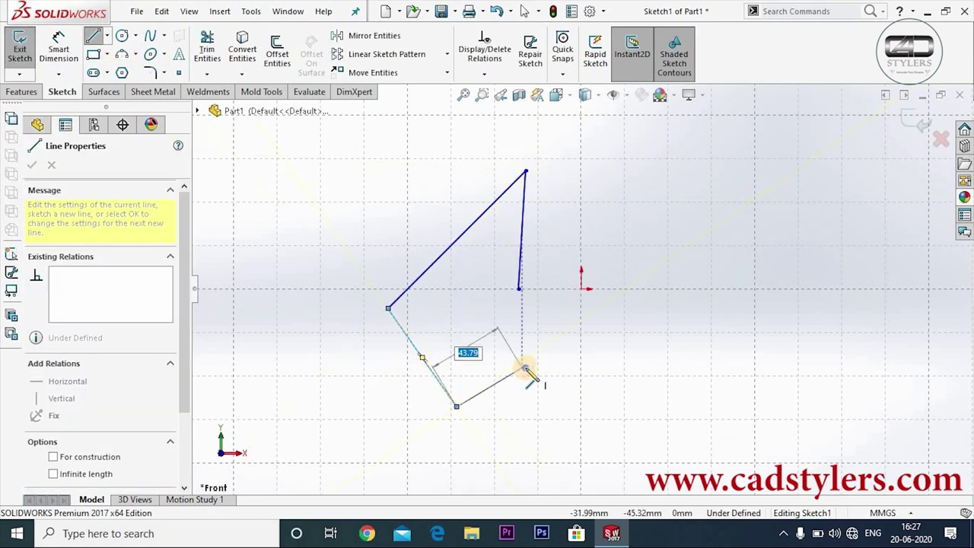
left_click(522, 367)
right_click(522, 368)
left_click(576, 379)
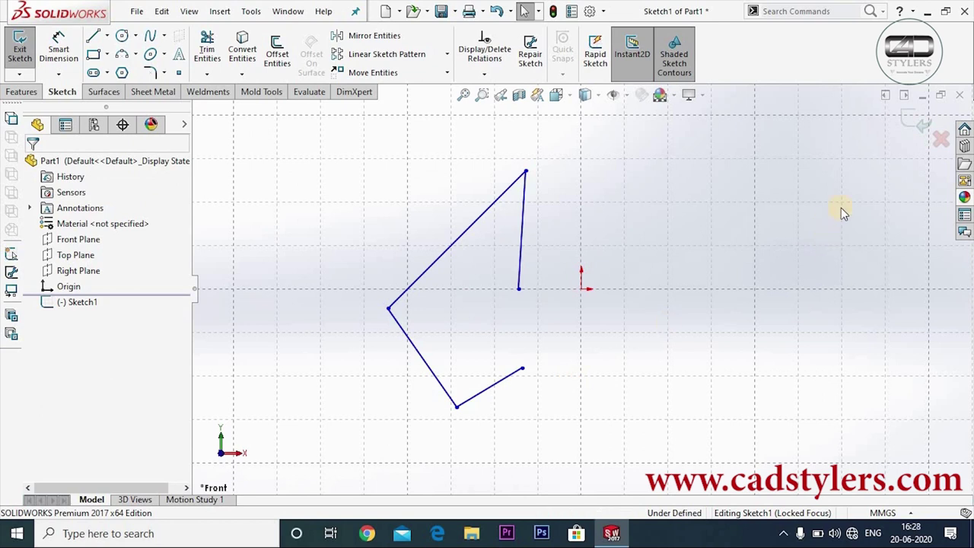
left_click(941, 138)
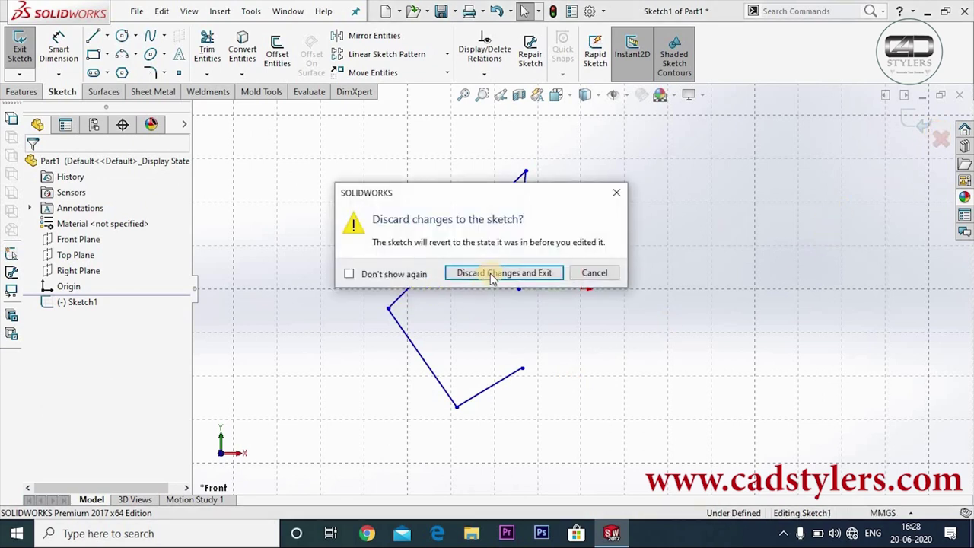
left_click(494, 274)
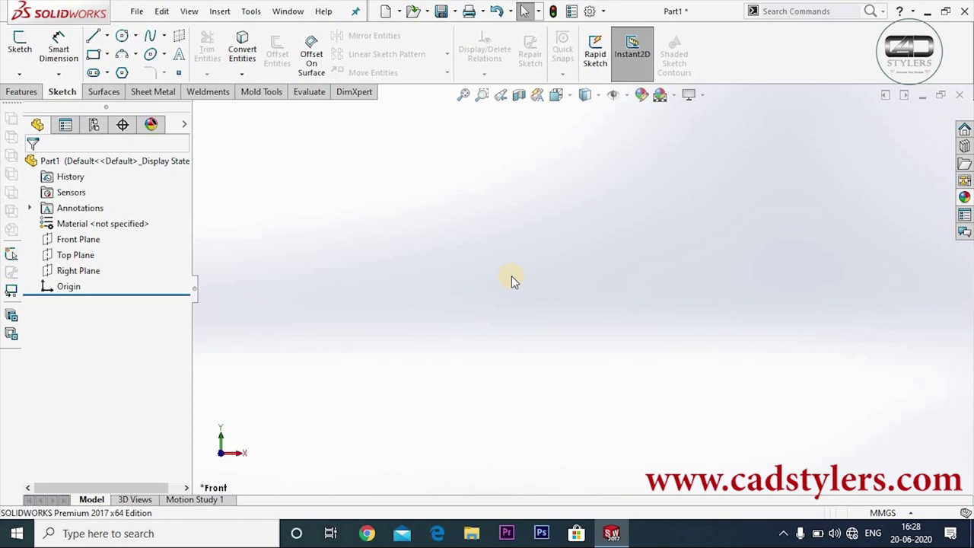
- Uncheck Display grid under Document Properties > Grid/Snap and apply with OK
left_click(602, 11)
left_click(619, 30)
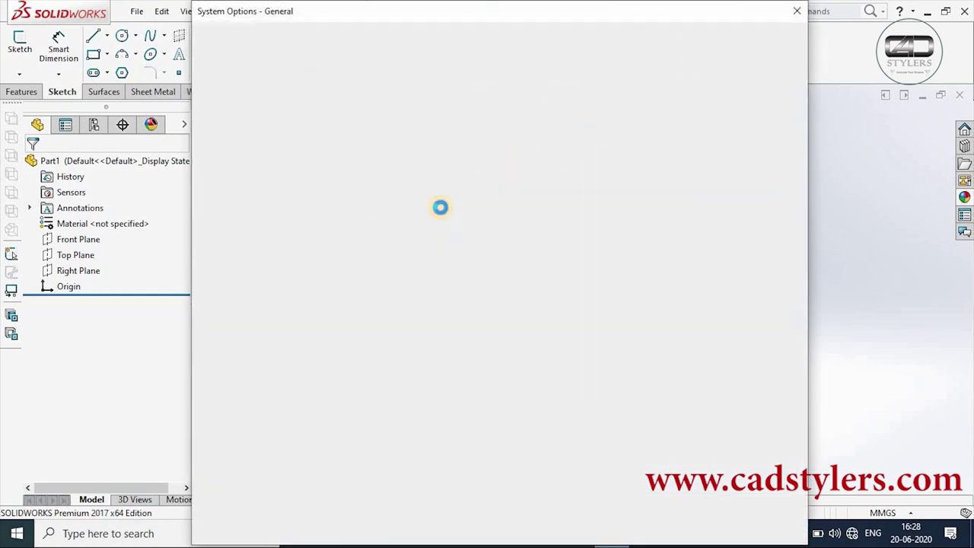
left_click(308, 38)
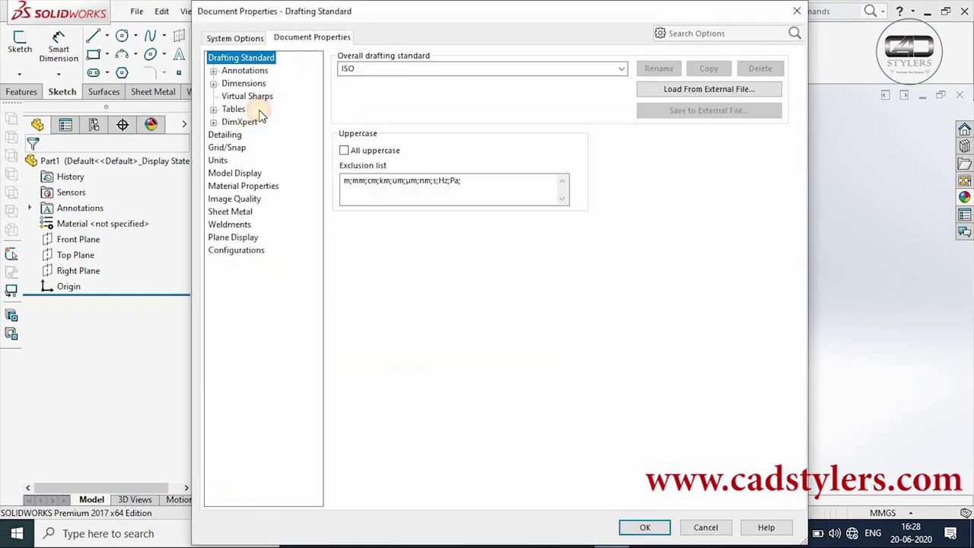
left_click(226, 148)
left_click(342, 68)
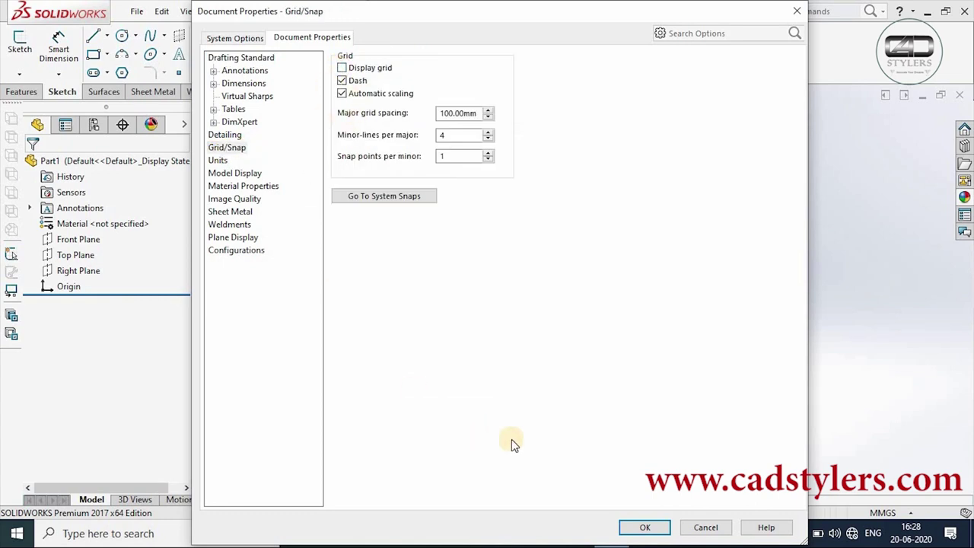
left_click(645, 527)
left_click(399, 13)
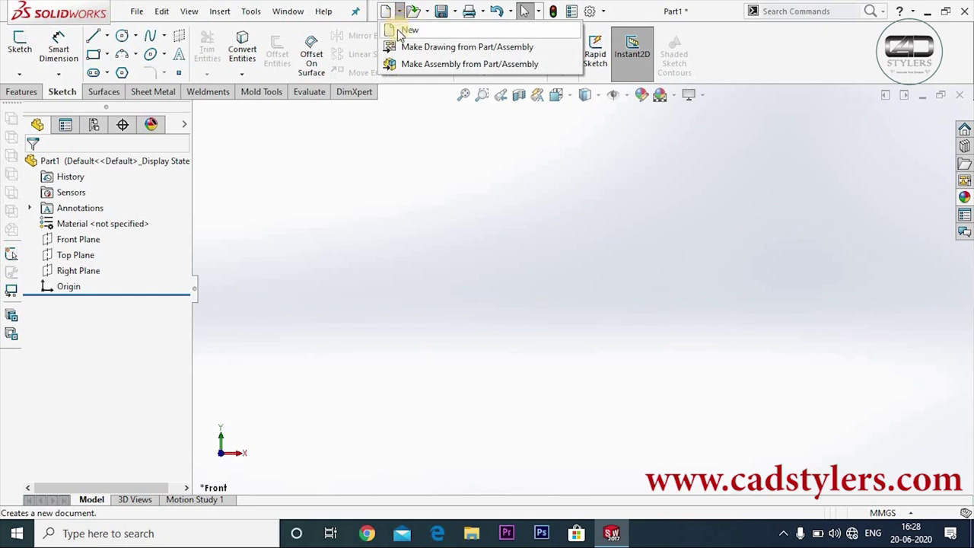
left_click(410, 32)
left_click(446, 186)
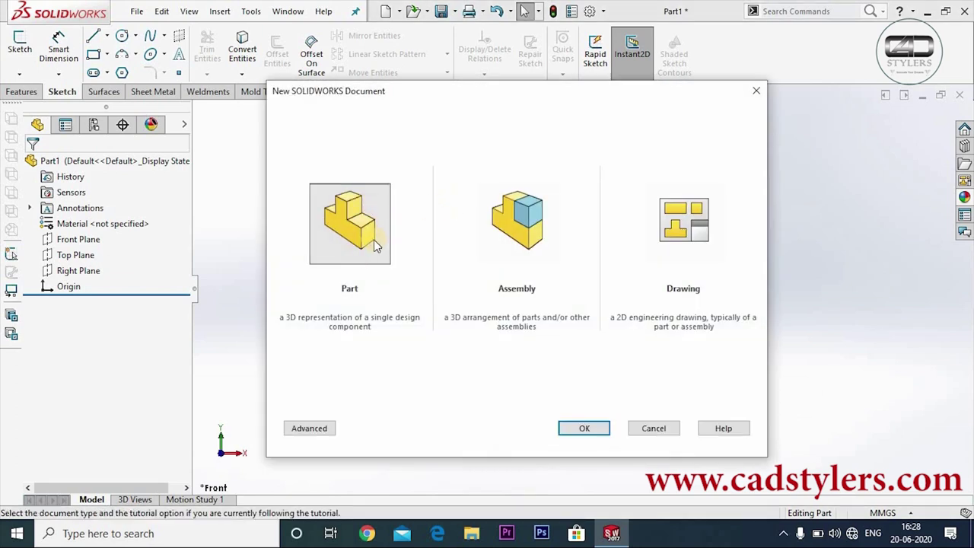
left_click(754, 91)
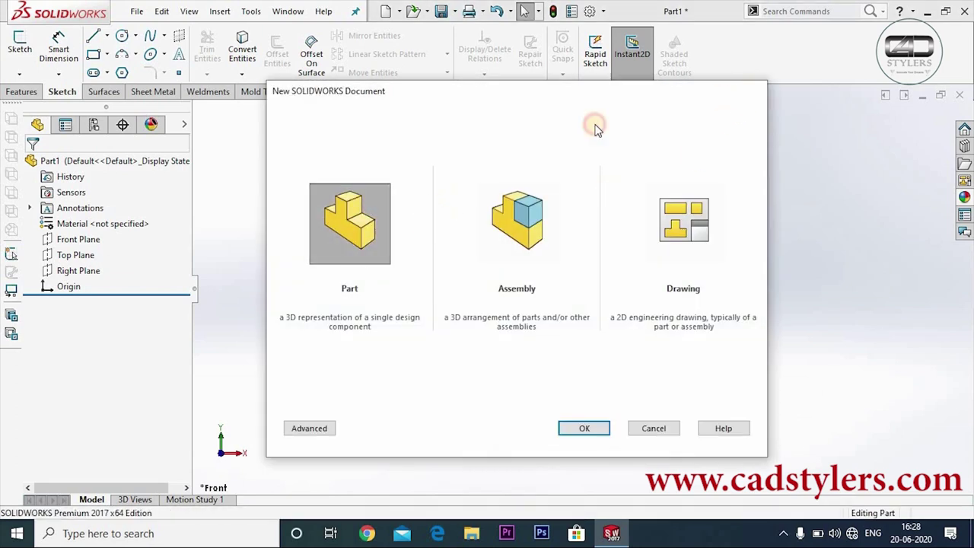
left_click(427, 11)
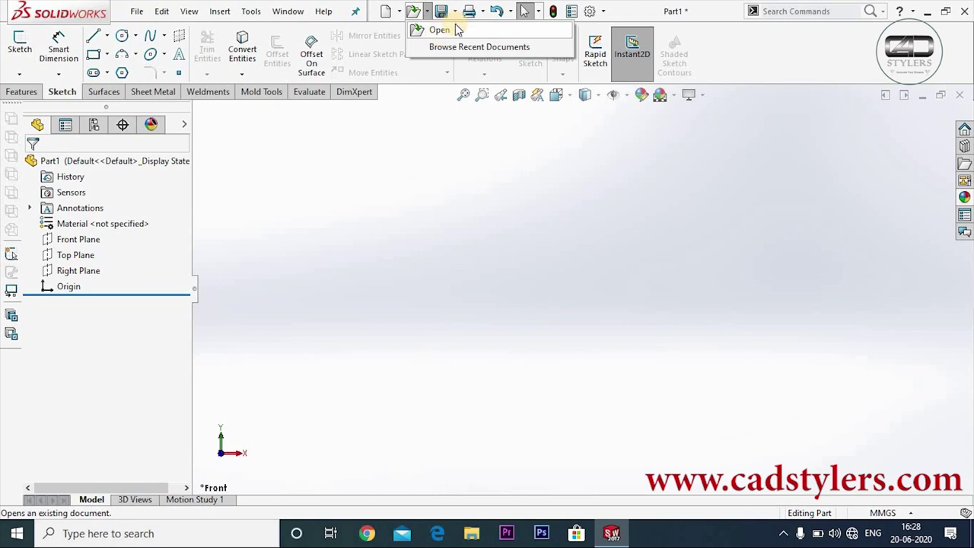
left_click(455, 11)
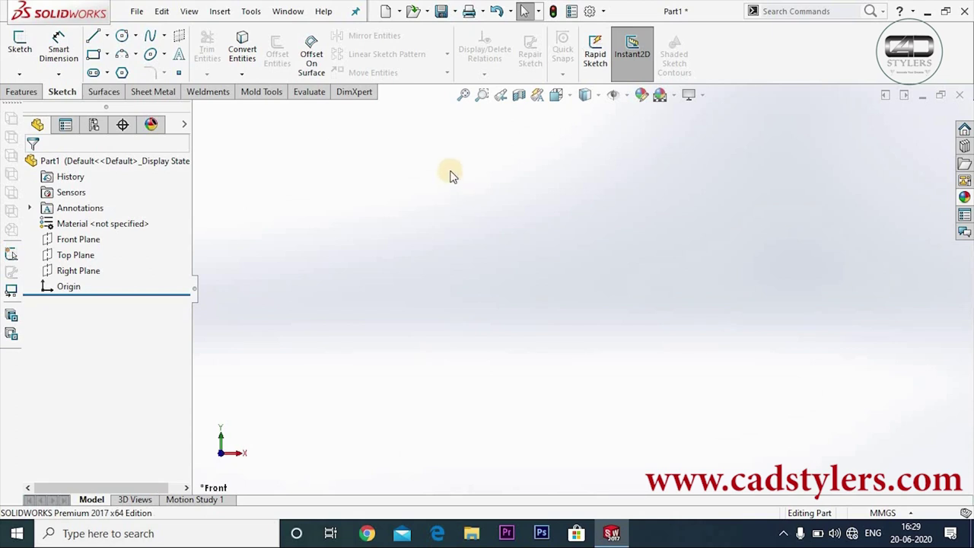
- Start Sketch2 on the Front Plane and orbit the view to see it in 3D
right_click(85, 241)
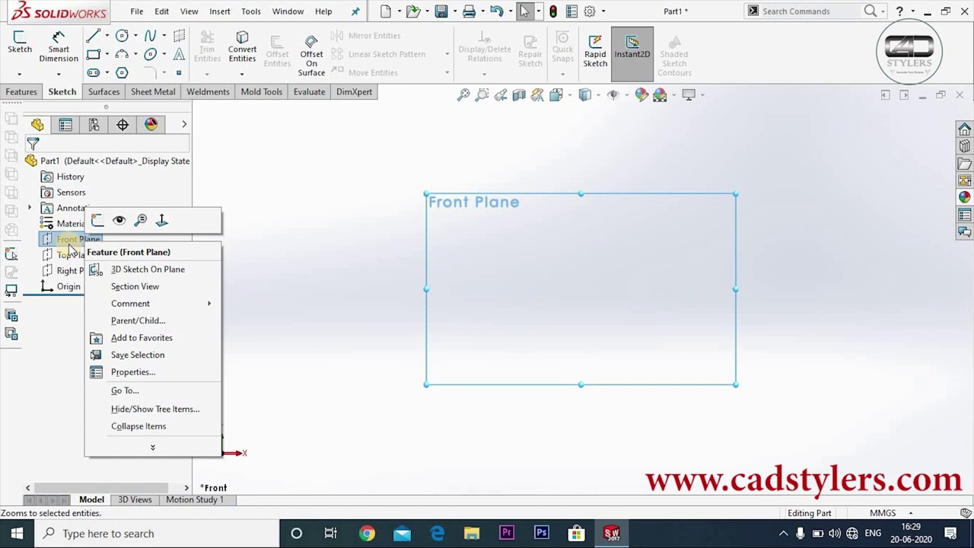
left_click(100, 221)
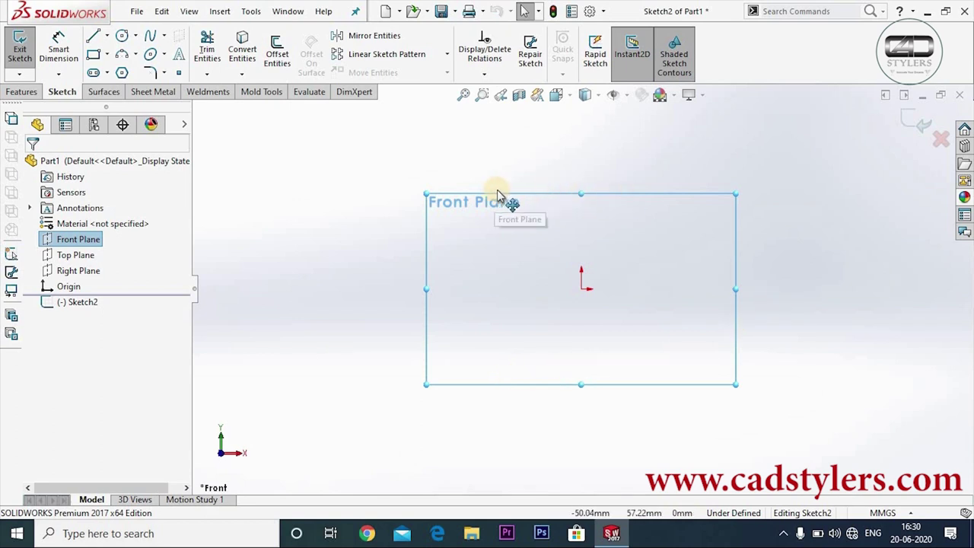
middle_click_drag(650, 287, 610, 316)
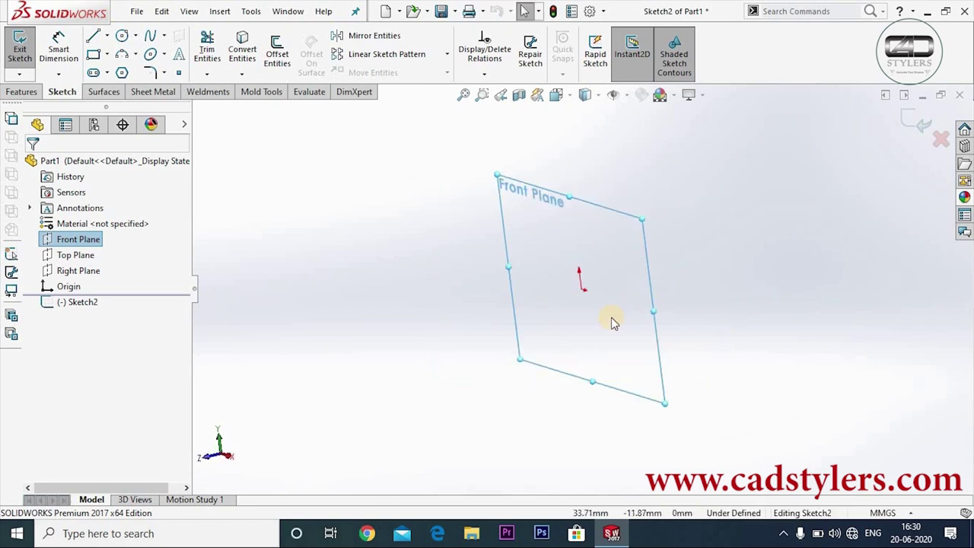
left_click(584, 95)
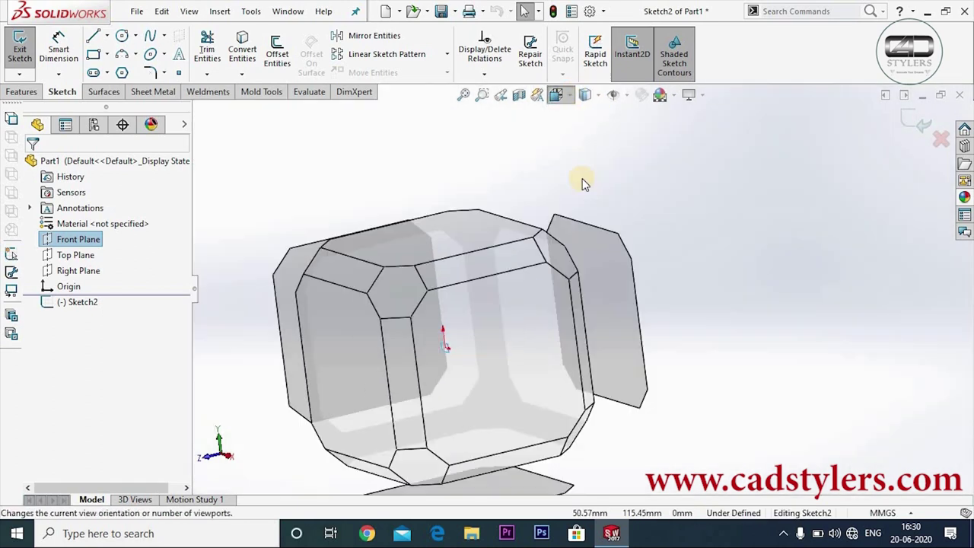
- Orient the view Normal To the Front Plane sketch, using the heads-up toolbar and spacebar Orientation dialog
left_click(572, 103)
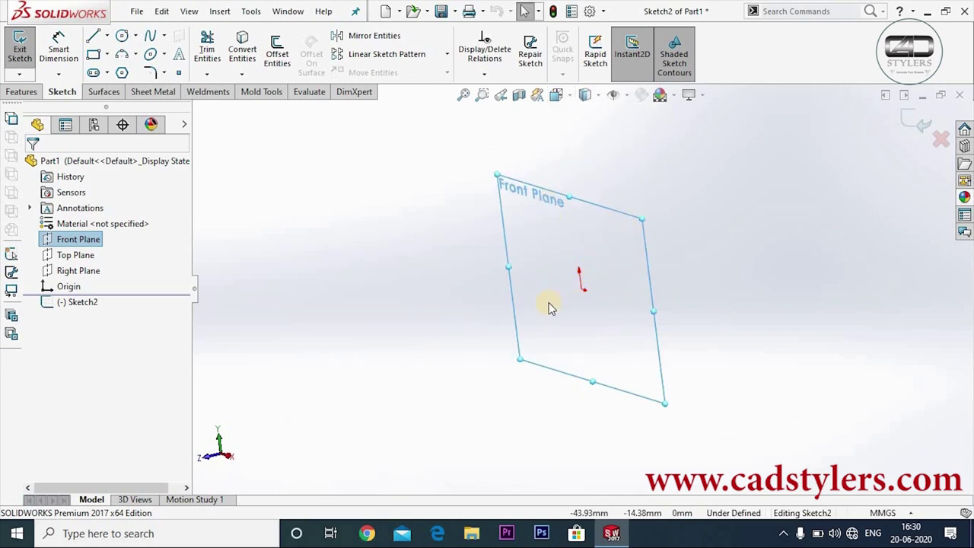
left_click(555, 94)
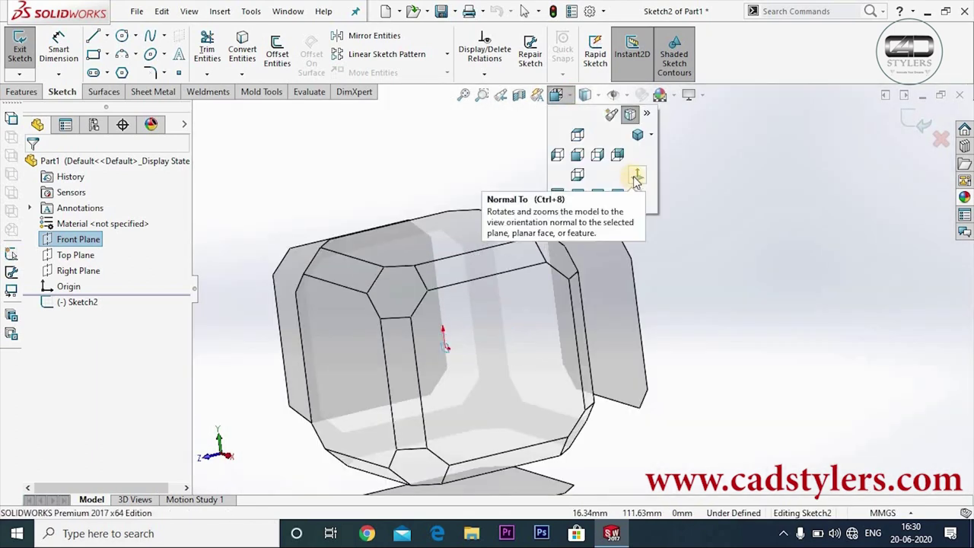
left_click(636, 178)
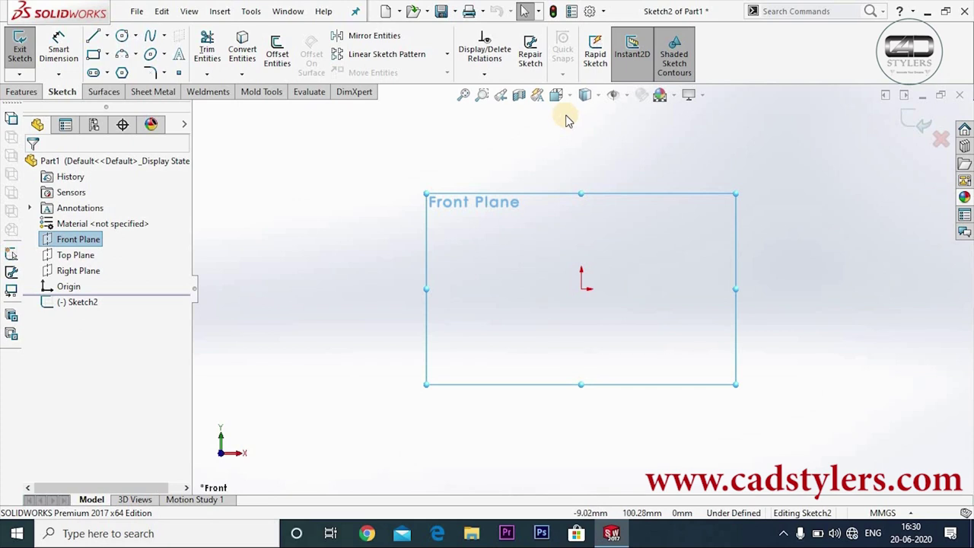
key("space")
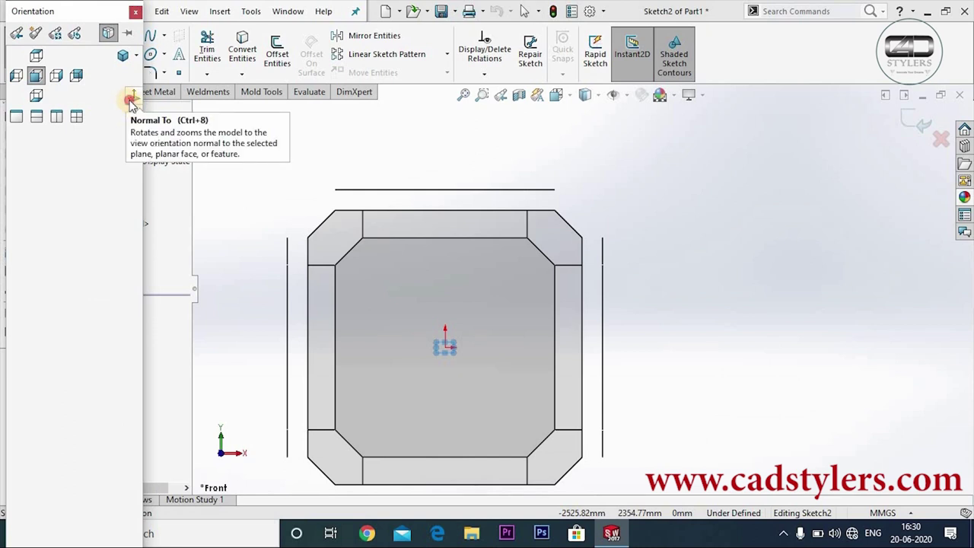
left_click(132, 99)
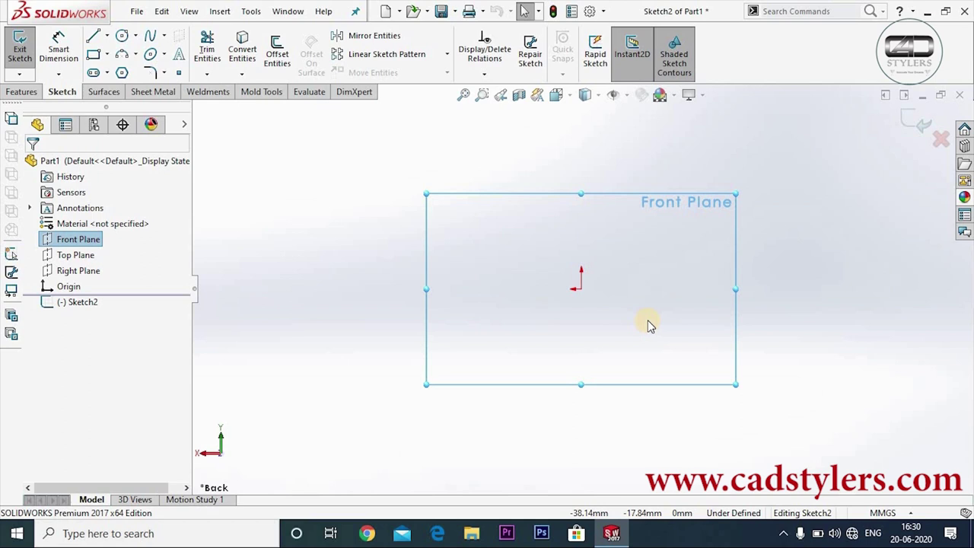
- Return the view to face-on Front and activate the Line tool in Sketch2
key("space")
left_click(307, 236)
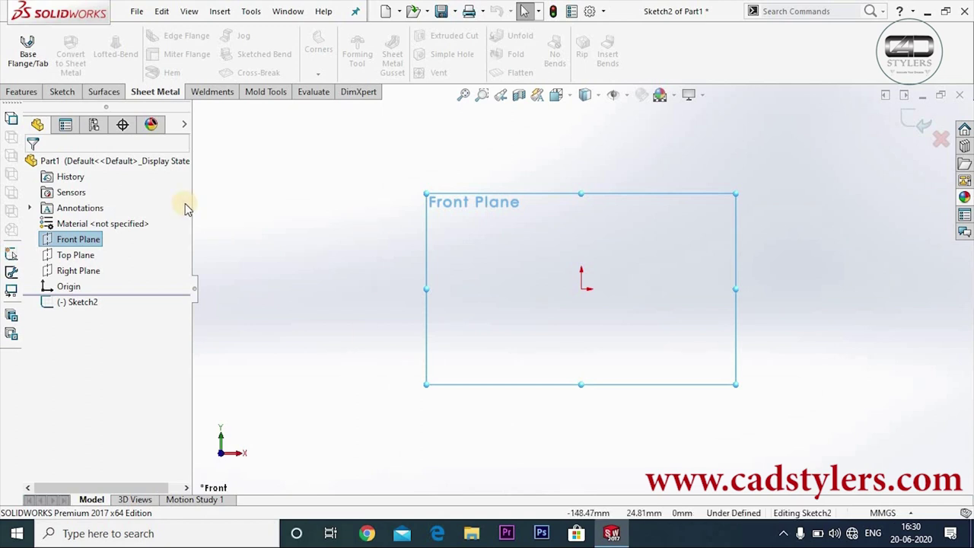
left_click(61, 92)
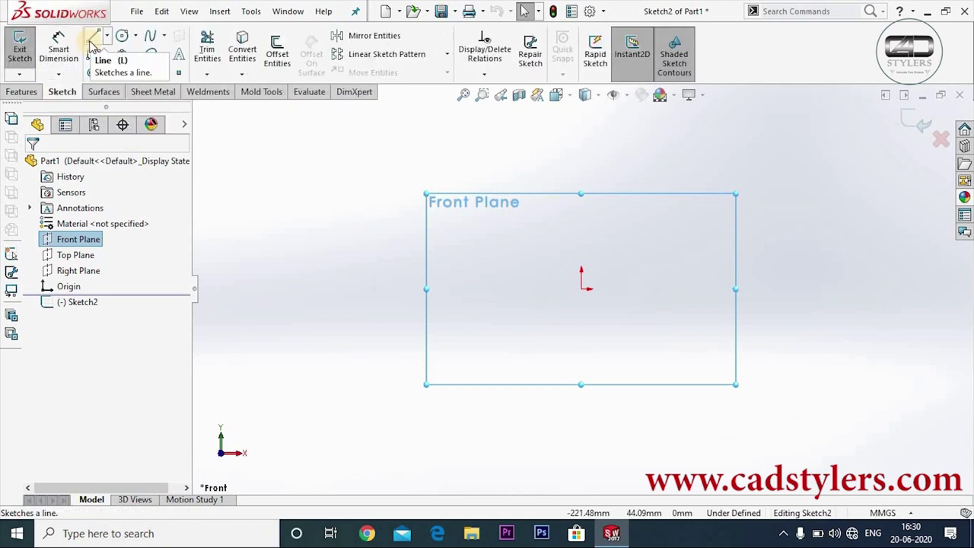
left_click(92, 39)
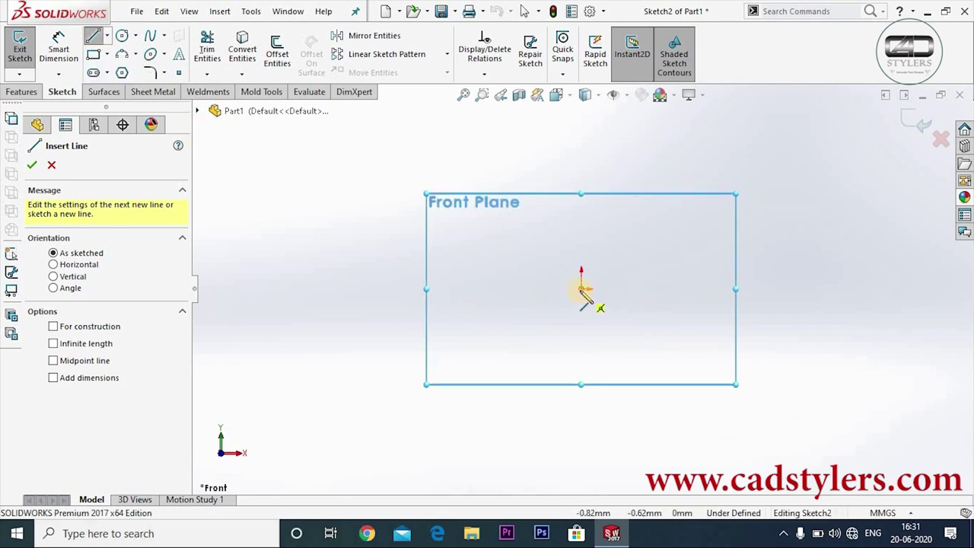
- Draw the first line segments out from the origin, winding once around it
left_click(582, 289)
left_click(713, 299)
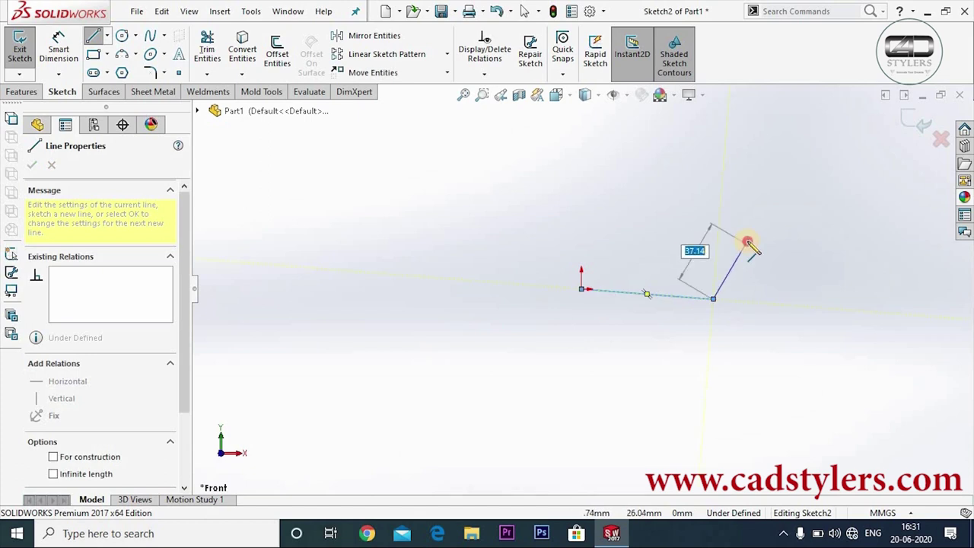
left_click(747, 241)
left_click(688, 179)
left_click(546, 201)
left_click(479, 280)
left_click(524, 378)
left_click(641, 378)
- Continue the spiral up the right side, across the top and left, then end the polyline
left_click(747, 424)
left_click(807, 354)
left_click(807, 269)
left_click(820, 171)
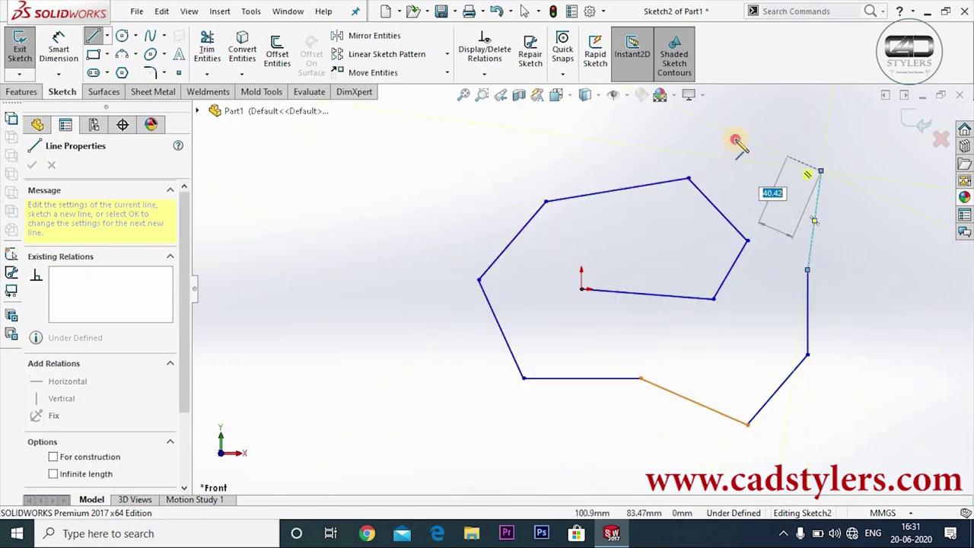
left_click(436, 153)
left_click(343, 261)
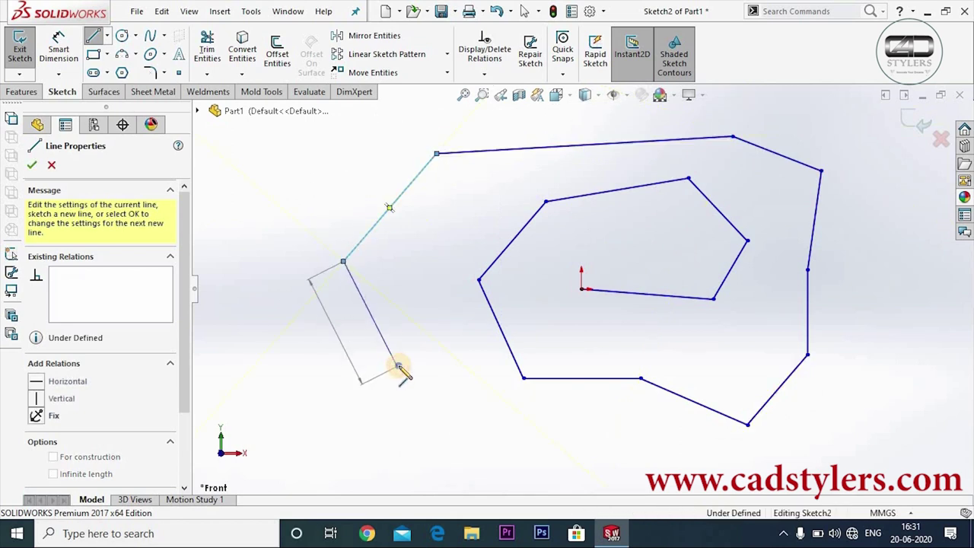
right_click(397, 366)
left_click(463, 379)
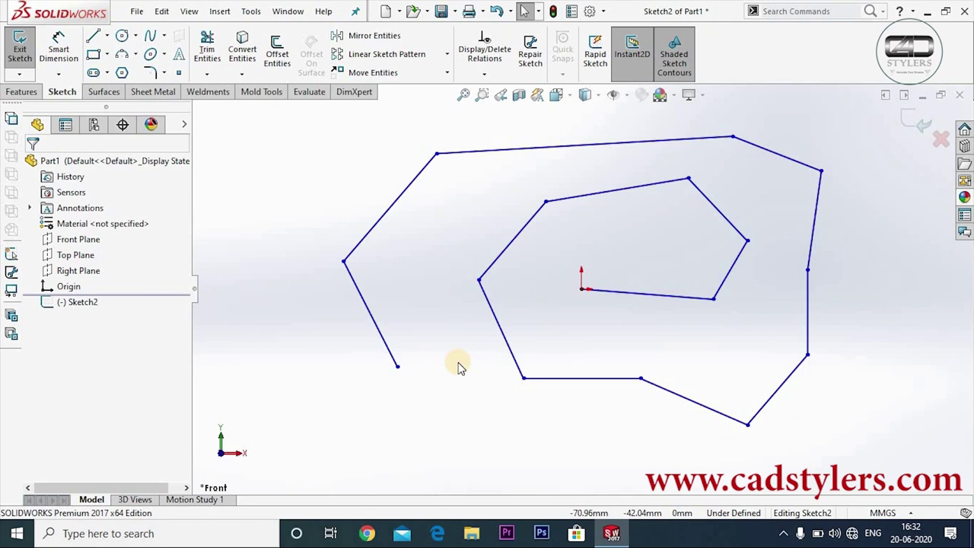
- Make the last spiral segment on the left vertical
left_click(373, 324)
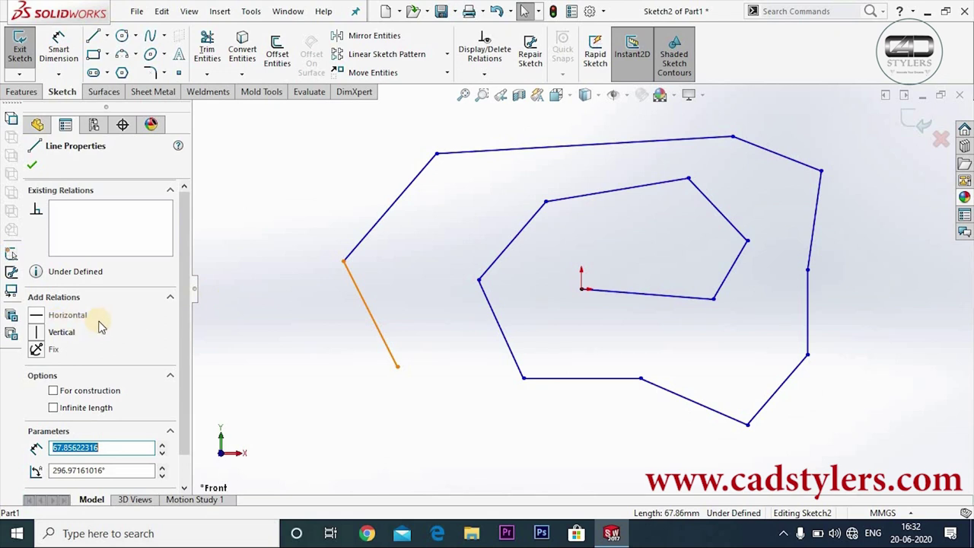
left_click(39, 333)
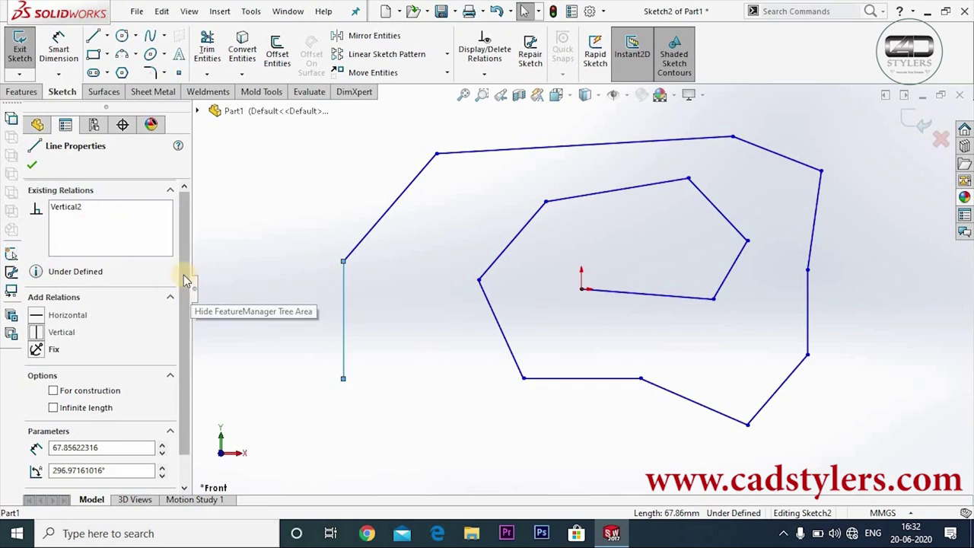
scroll(45, 350, "down", 2)
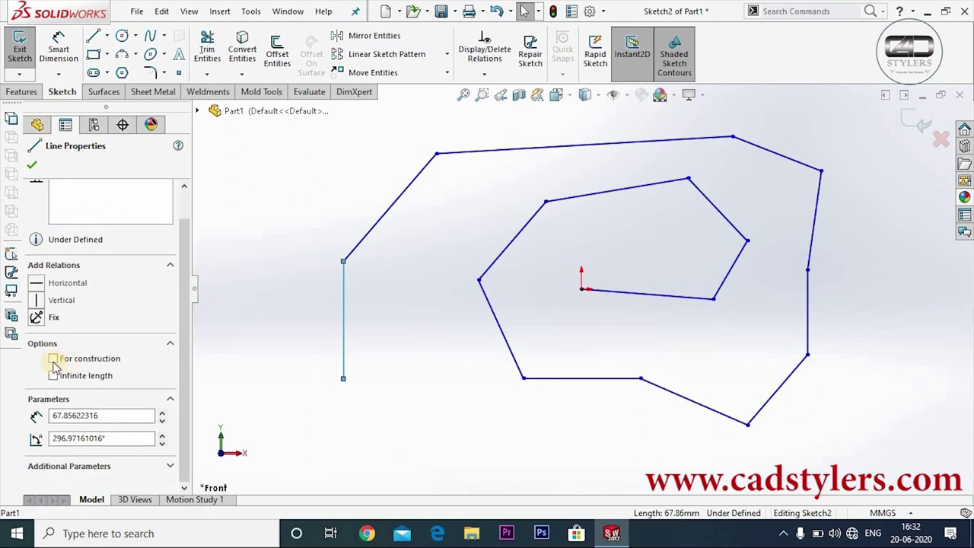
- Leave the vertical 67.86 mm line as ordinary, non-construction, finite geometry
left_click(53, 359)
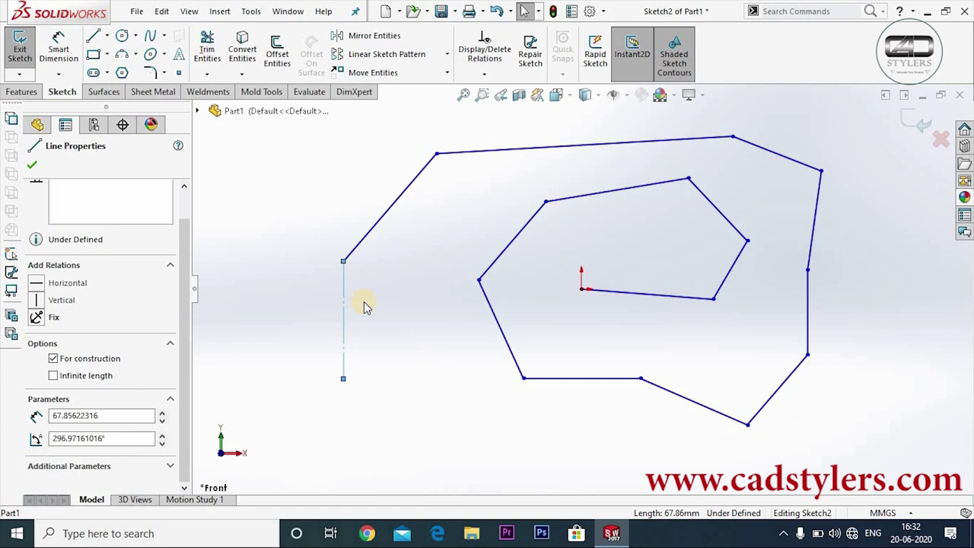
left_click(52, 376)
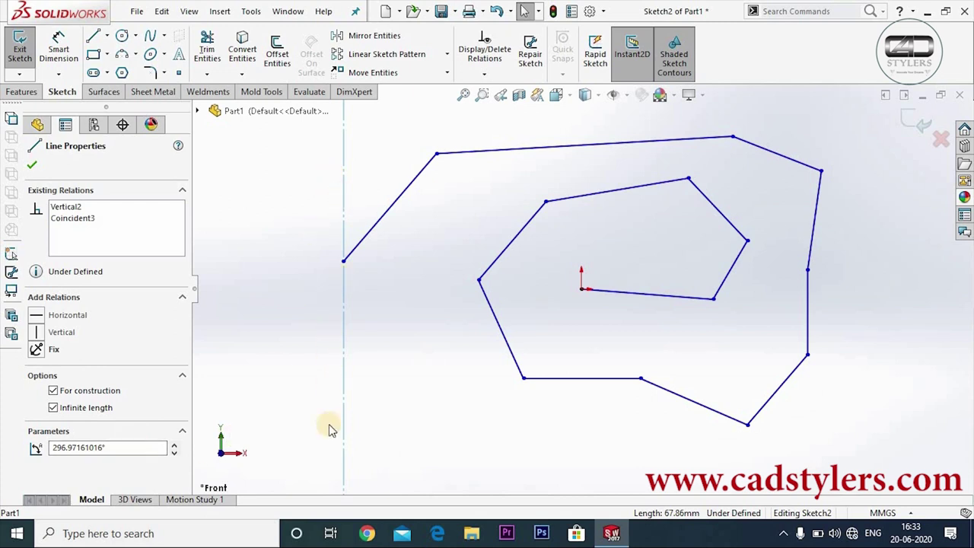
left_click(53, 408)
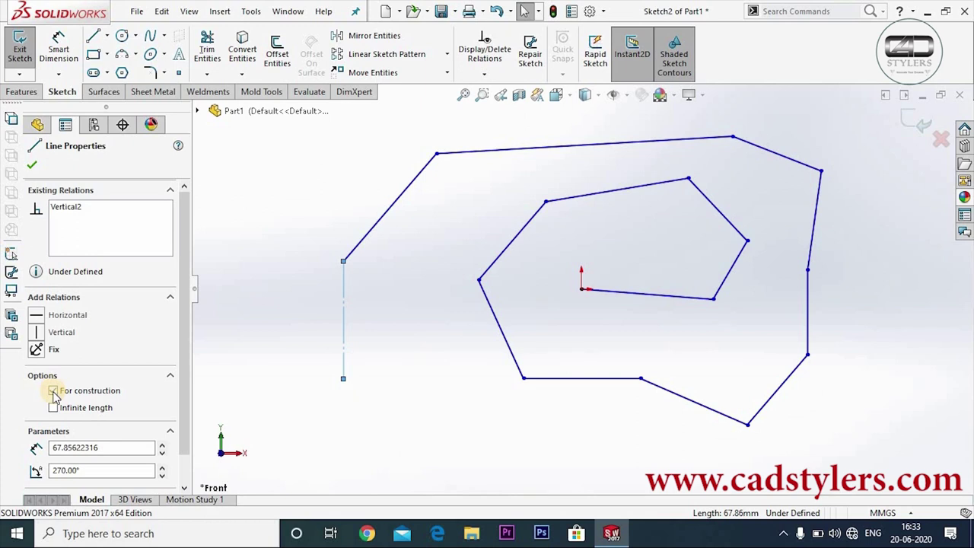
left_click(53, 390)
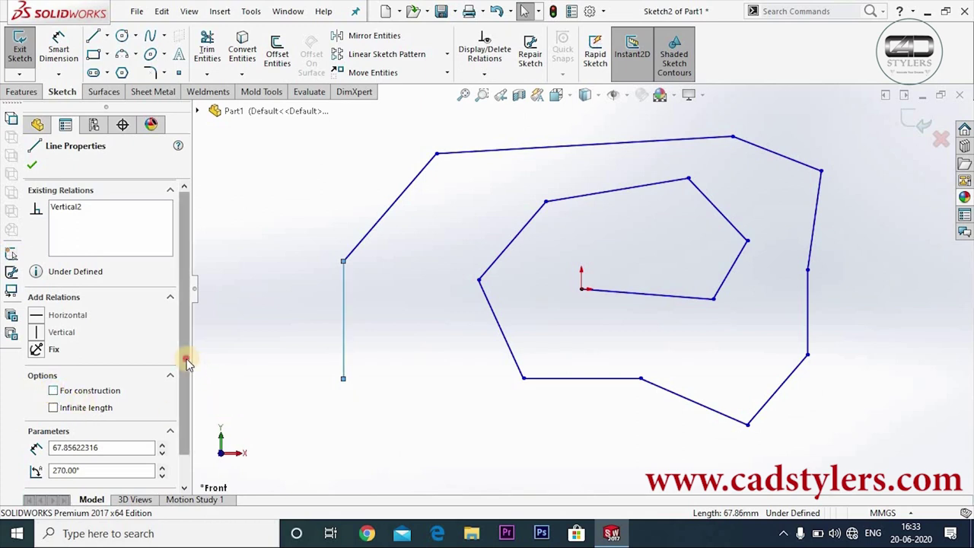
scroll(167, 384, "down", 1)
- Set the left vertical line's length to 30 mm, keeping its 270° angle
left_click(149, 411)
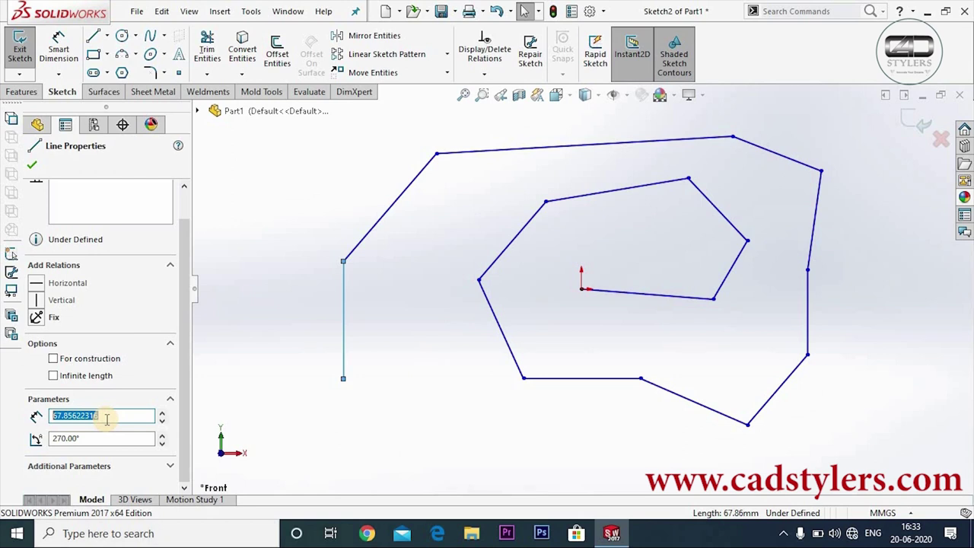
type("30.00")
key("Return")
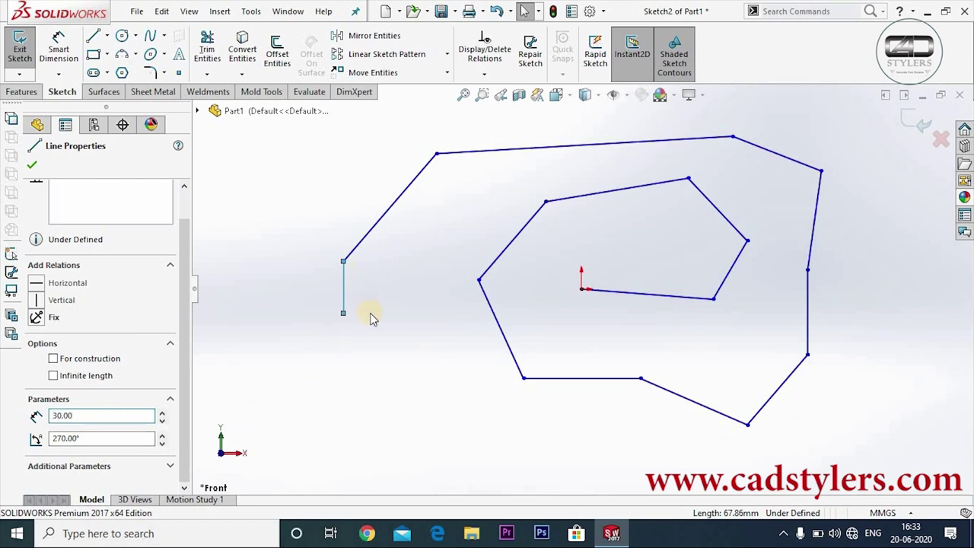
left_click_drag(113, 439, 50, 439)
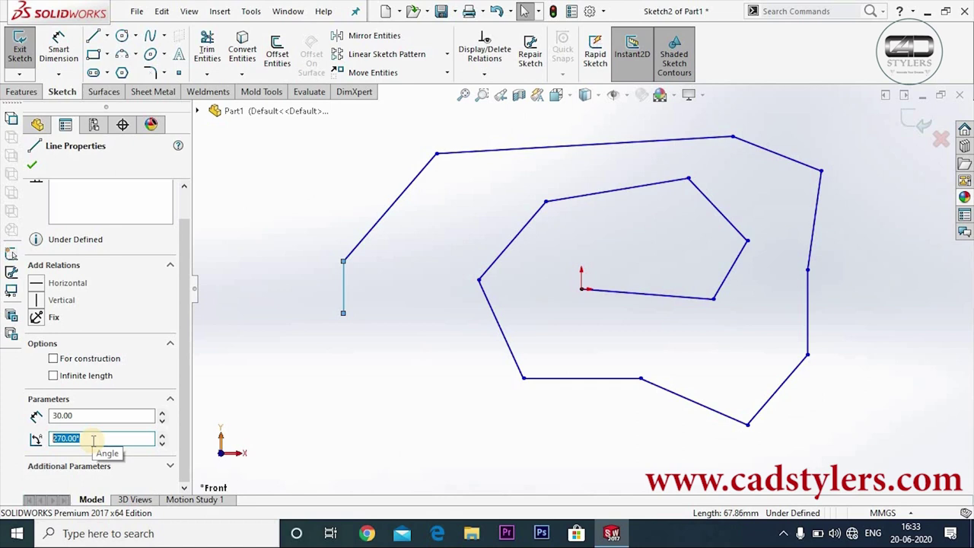
type("18")
key("Escape")
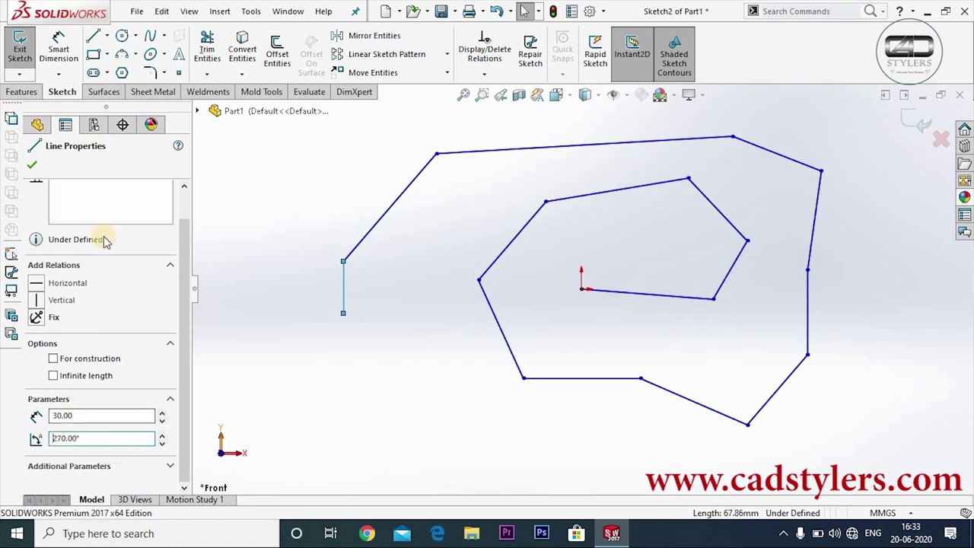
left_click(186, 242)
left_click_drag(187, 242, 98, 218)
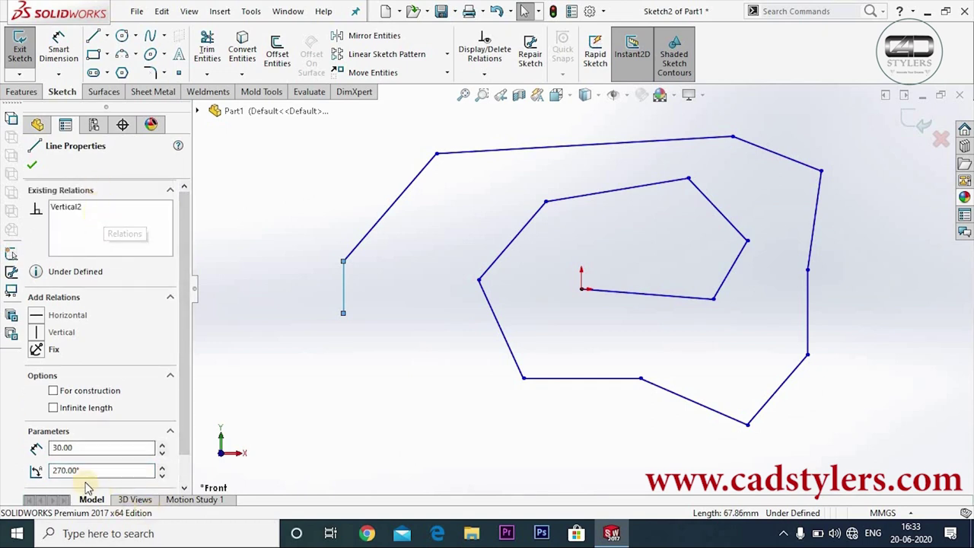
left_click(189, 426)
mouse_move(189, 426)
left_mouse_down()
mouse_move(184, 459)
mouse_move(181, 374)
left_mouse_up()
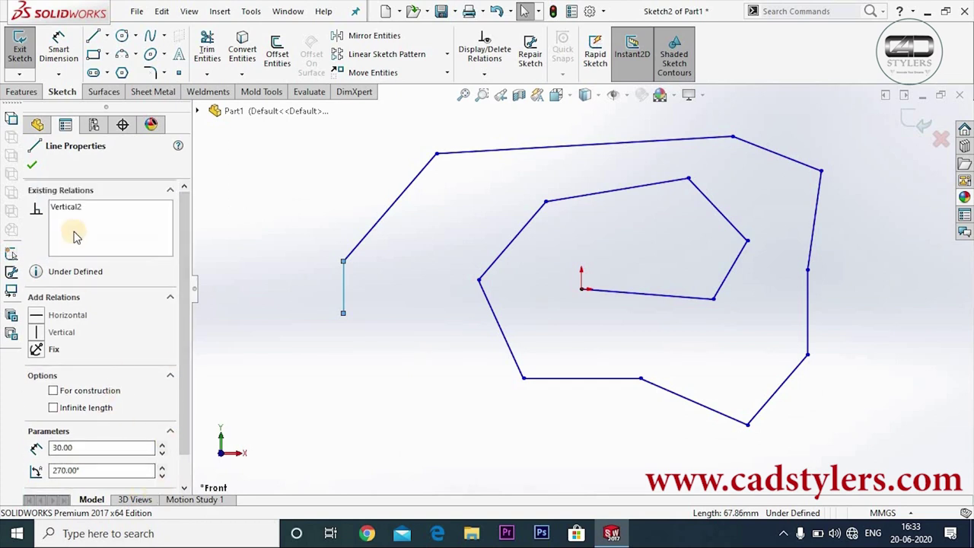
left_click(30, 167)
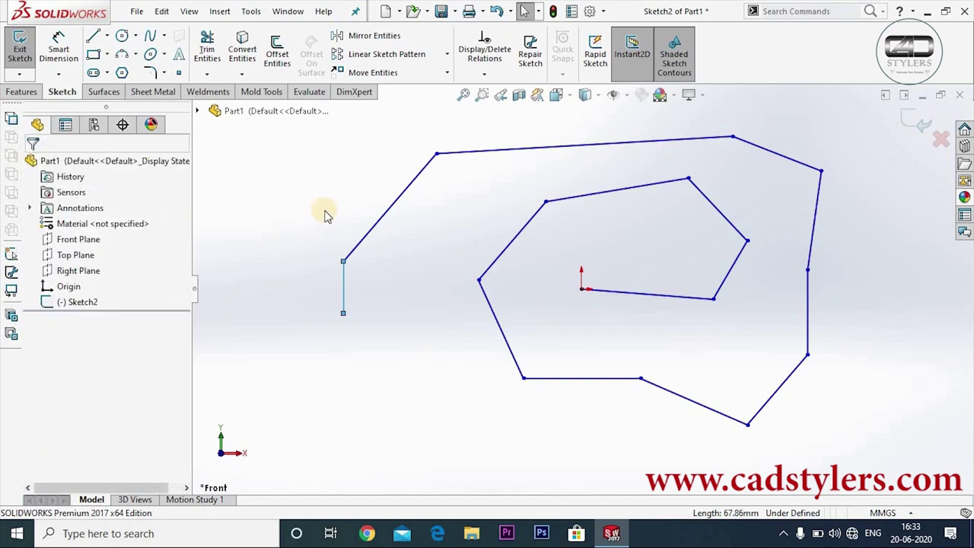
- Clear the upper-left slanted line's relations and make it horizontal
left_click(377, 222)
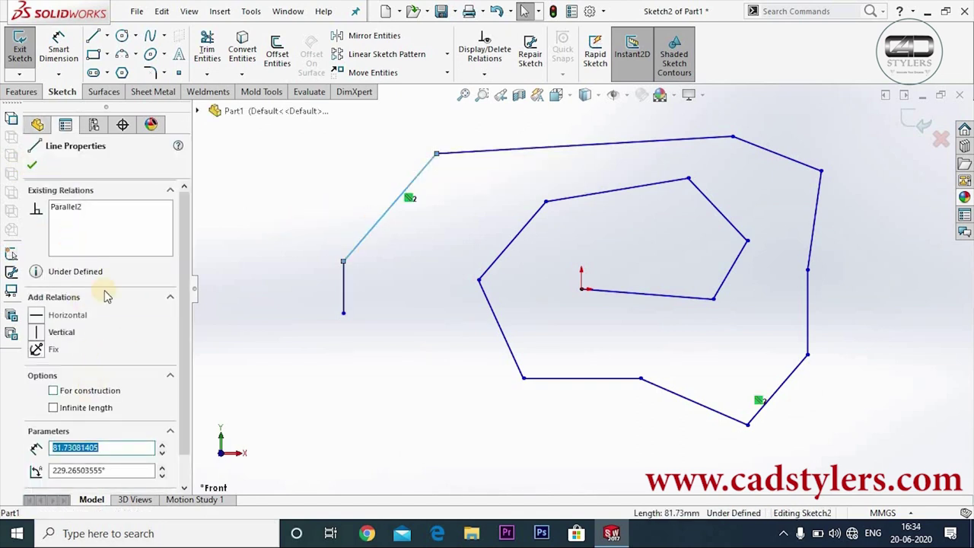
right_click(95, 232)
left_click(140, 248)
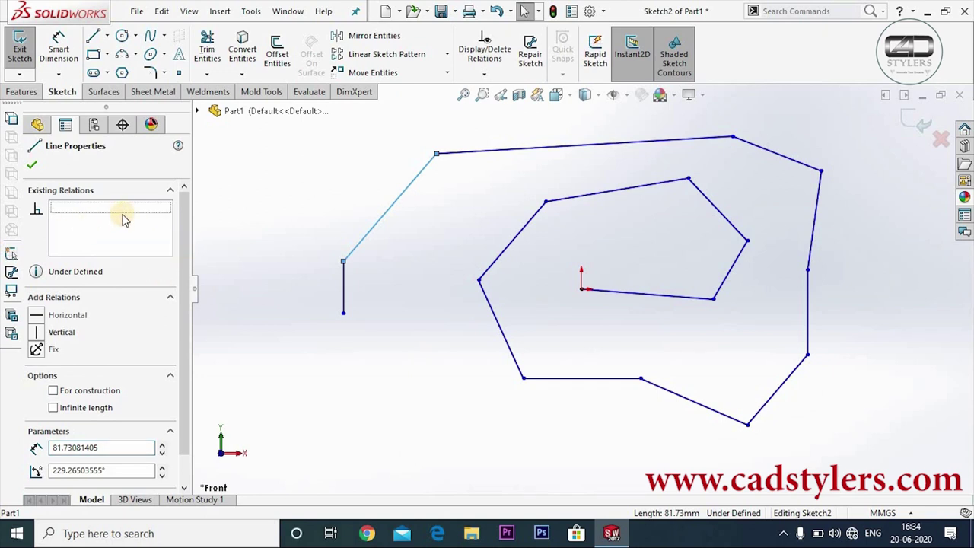
left_click(35, 315)
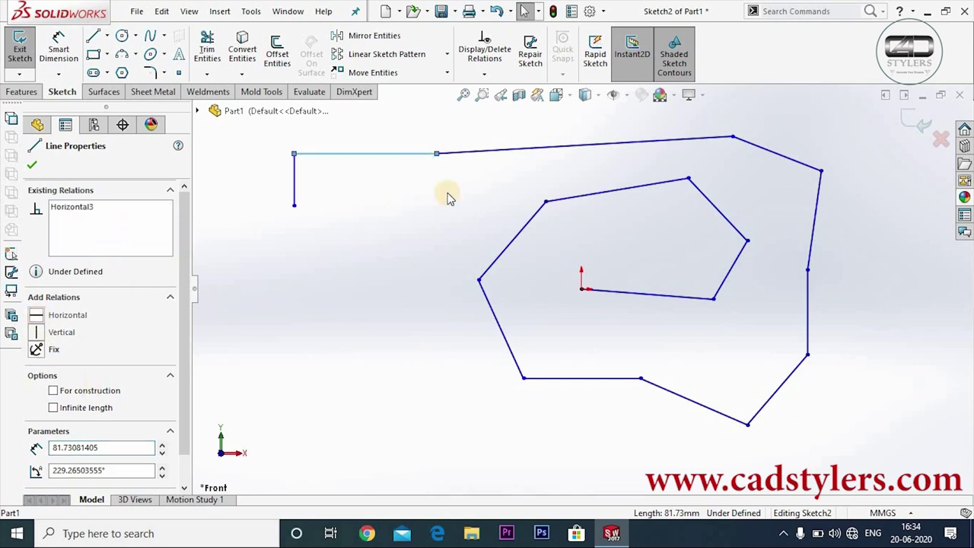
left_click(32, 164)
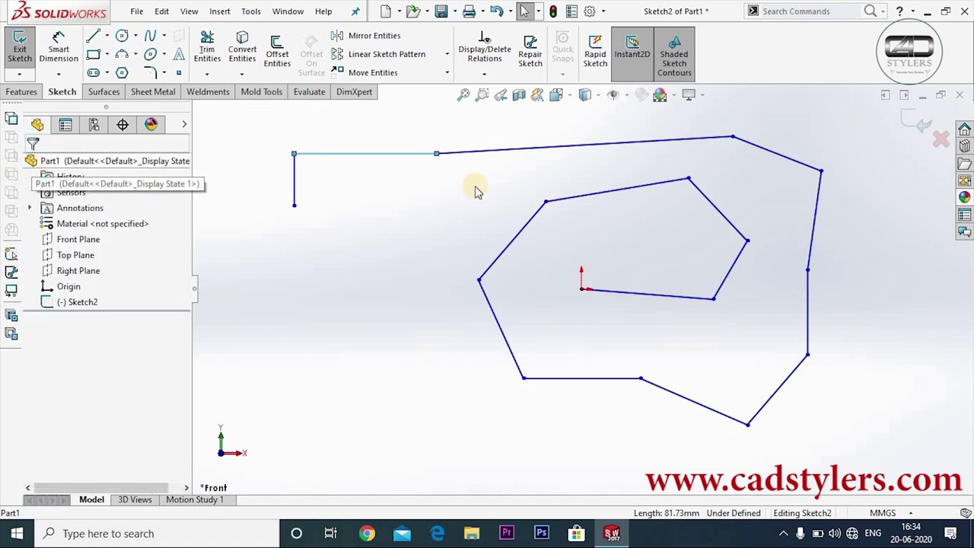
- Make the top line horizontal and the 57.58 mm right-side line vertical
left_click(504, 150)
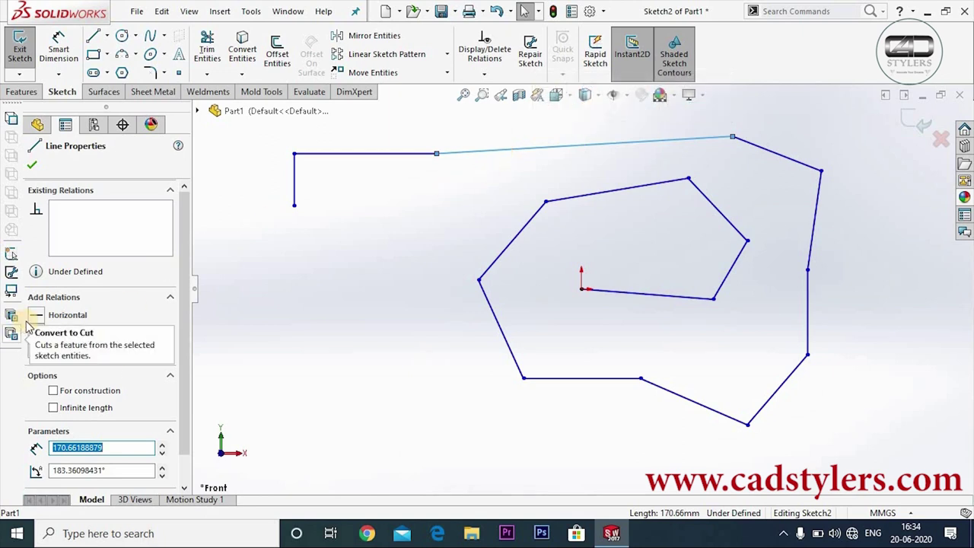
left_click(38, 316)
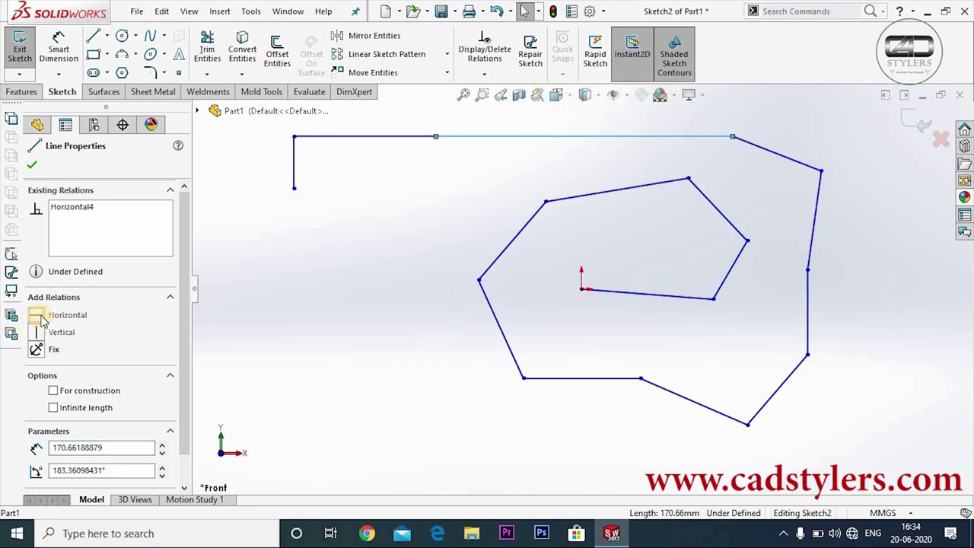
left_click(31, 164)
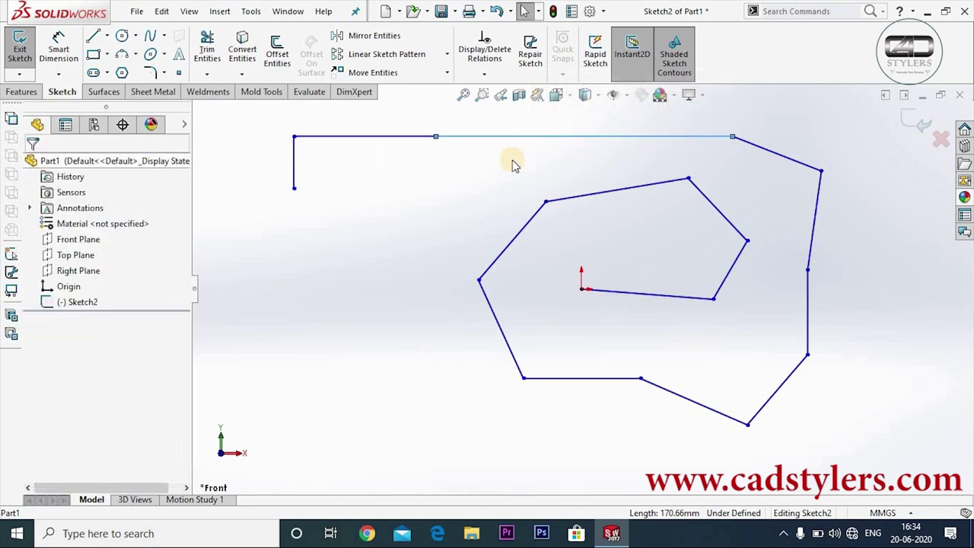
left_click(818, 232)
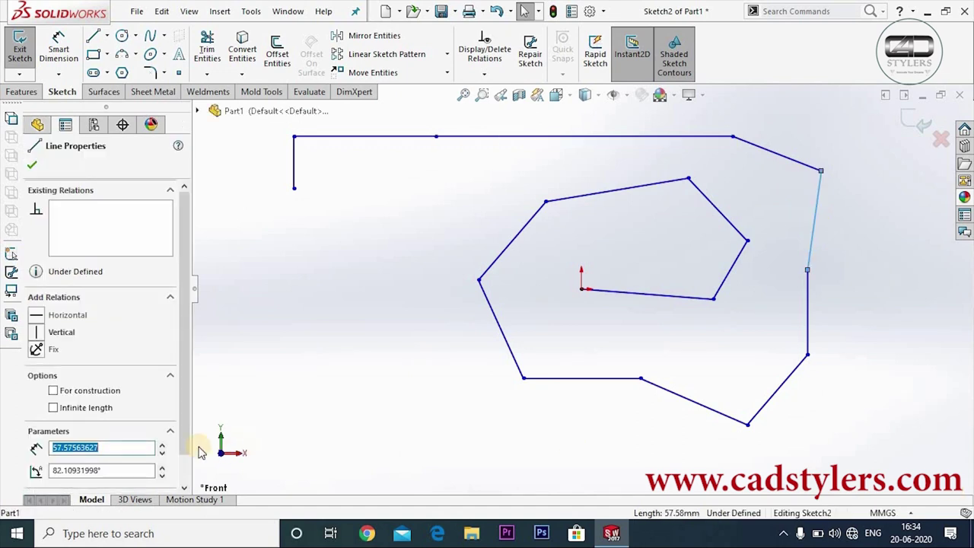
left_click(36, 332)
left_click(32, 165)
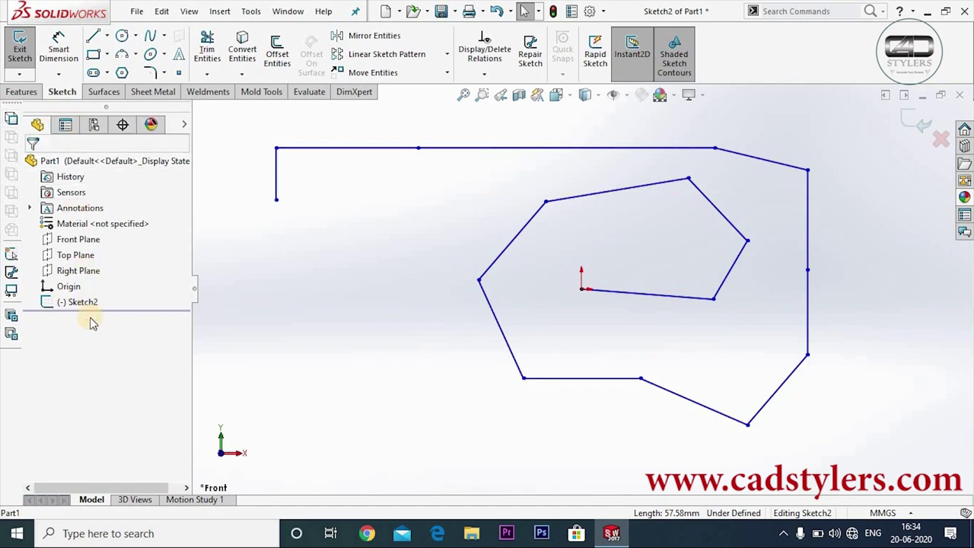
left_click(277, 175)
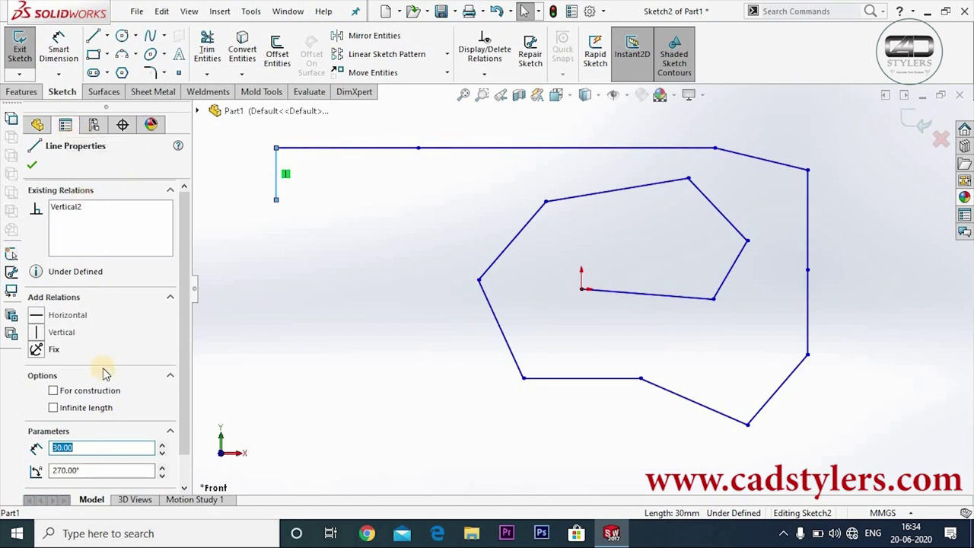
mouse_move(185, 217)
left_mouse_down()
mouse_move(180, 248)
mouse_move(157, 200)
left_mouse_up()
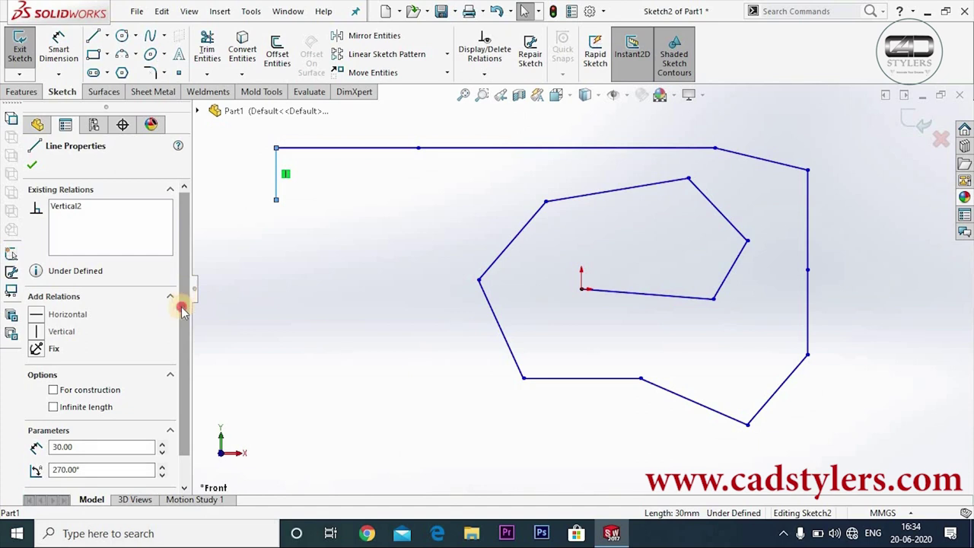
left_click(37, 167)
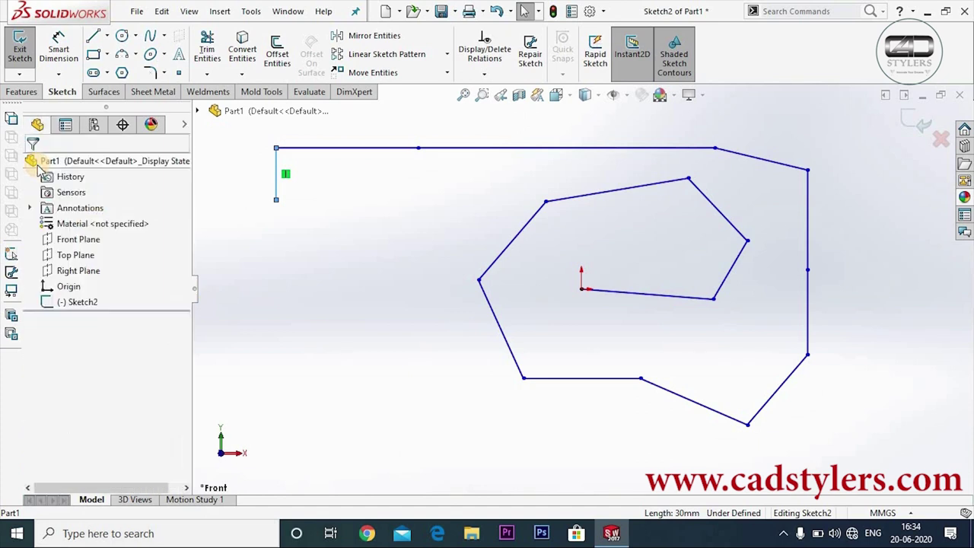
scroll(491, 390, "up", 2)
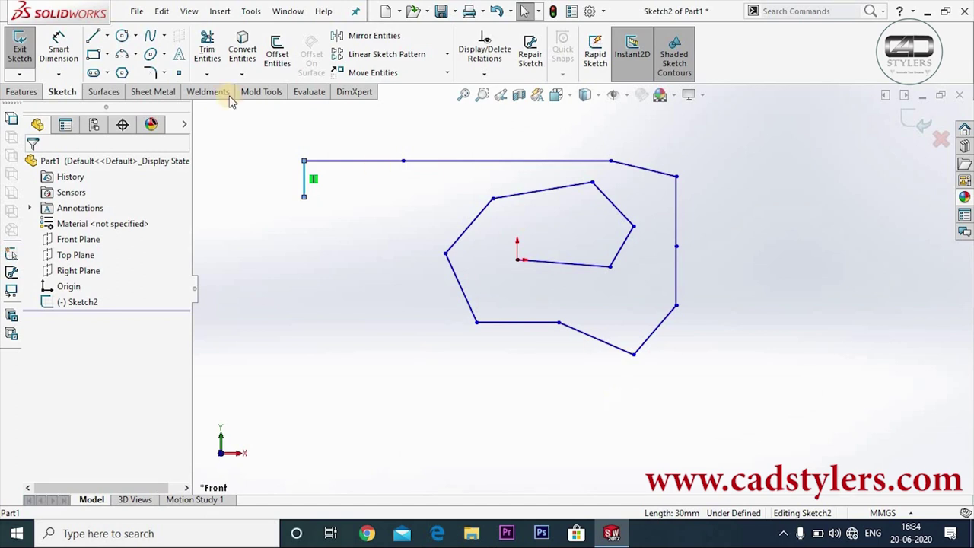
left_click(94, 38)
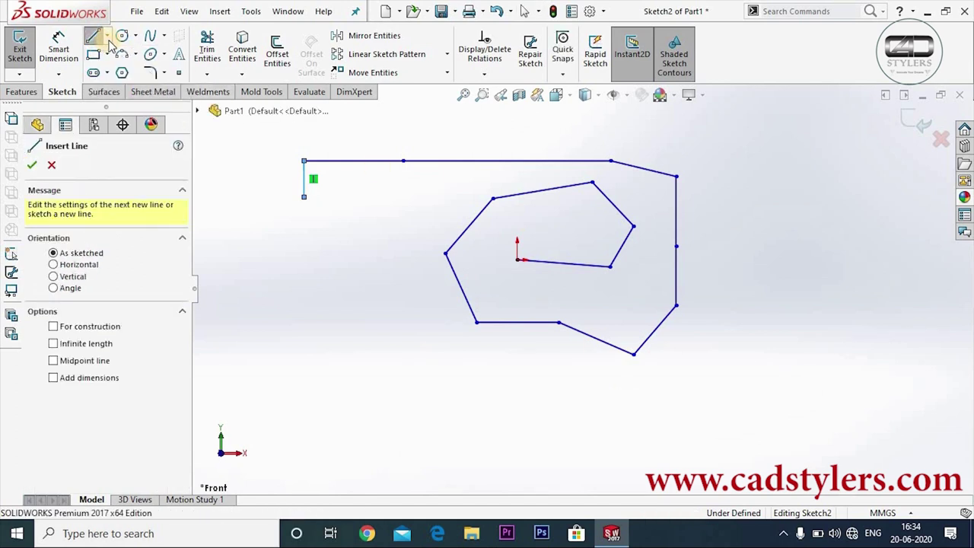
left_click(107, 36)
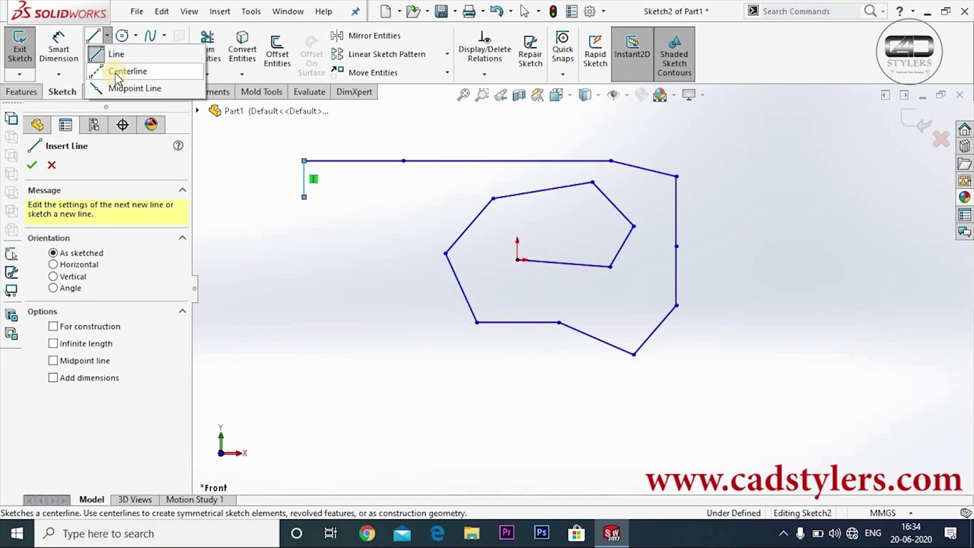
left_click(54, 167)
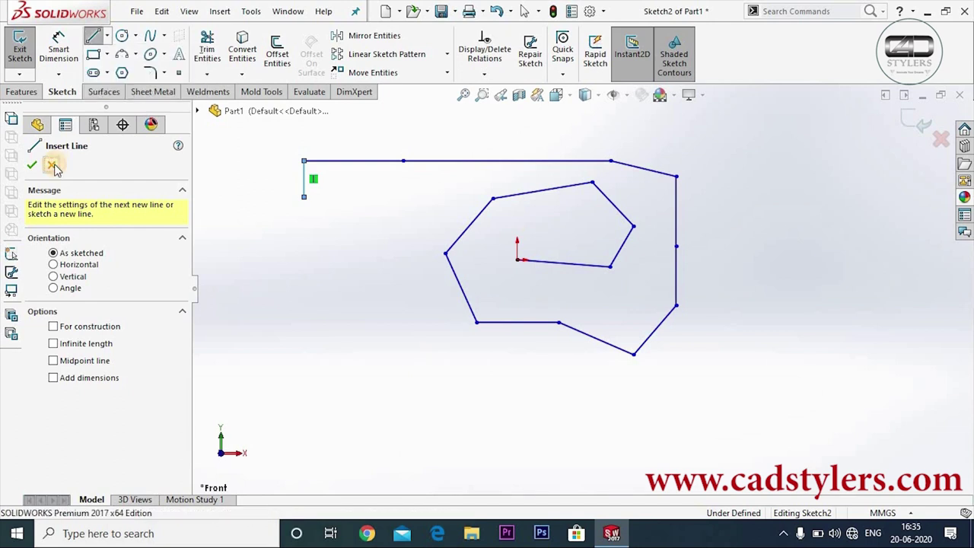
left_click(54, 166)
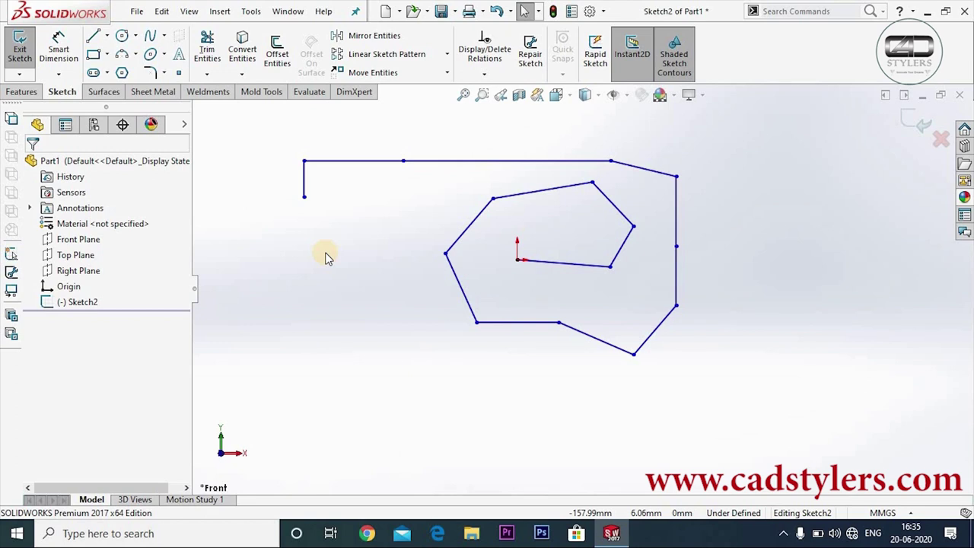
- Exit Sketch2 with Ctrl+B, leaving the spiral deselected in the part
key("ctrl+b")
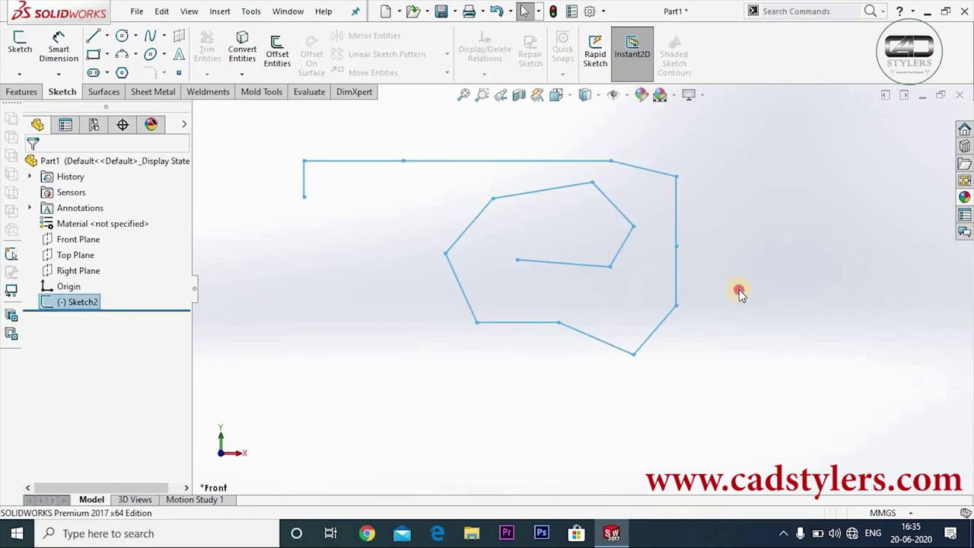
left_click(739, 293)
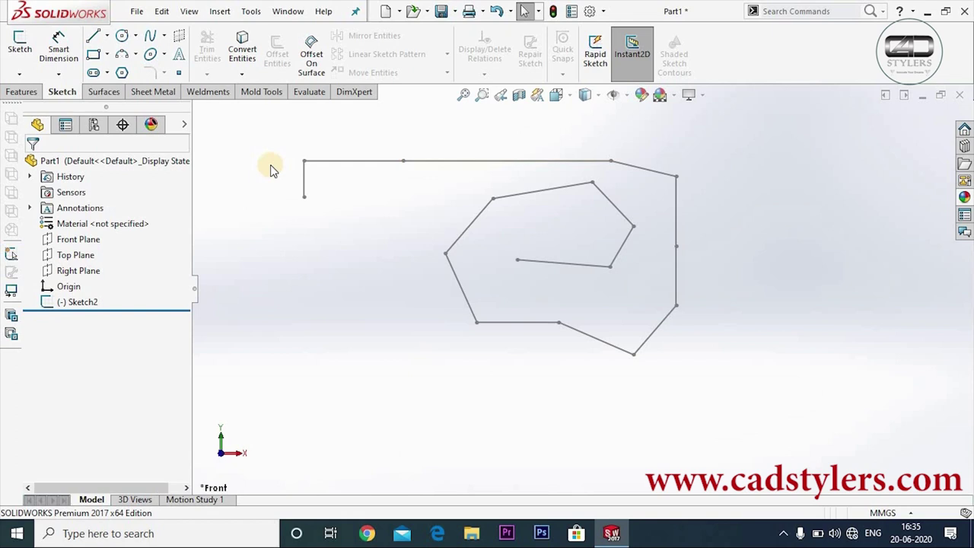